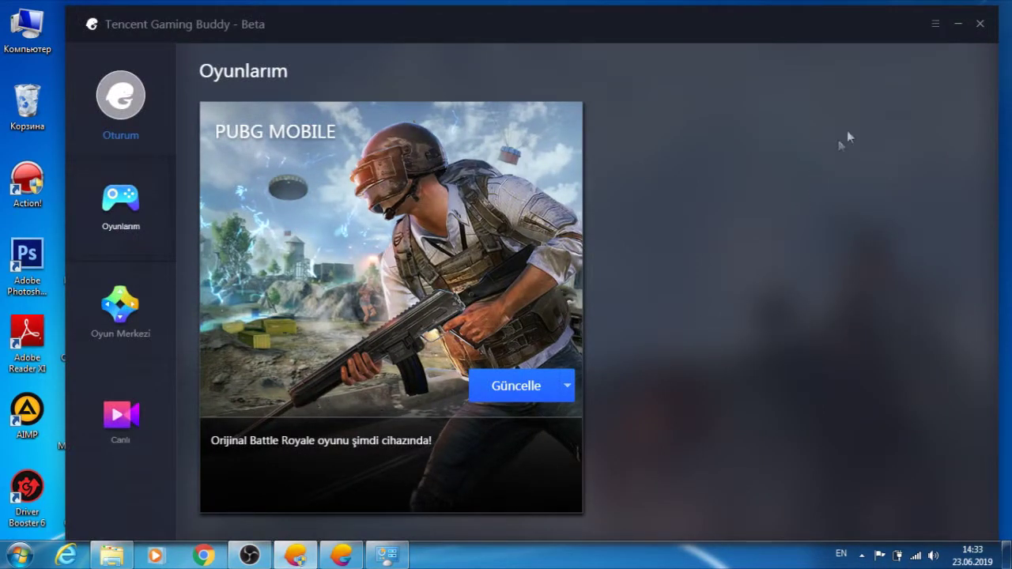
Open the emulator's settings centre and show the Motor engine options.
{"action": "left_click", "coordinate": [934, 24]}
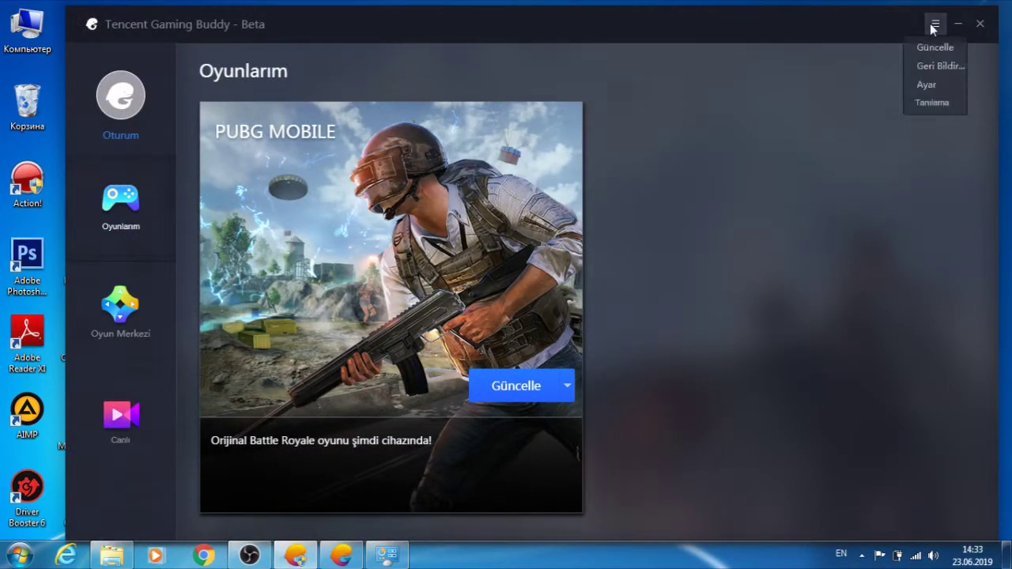
{"action": "left_click", "coordinate": [926, 84]}
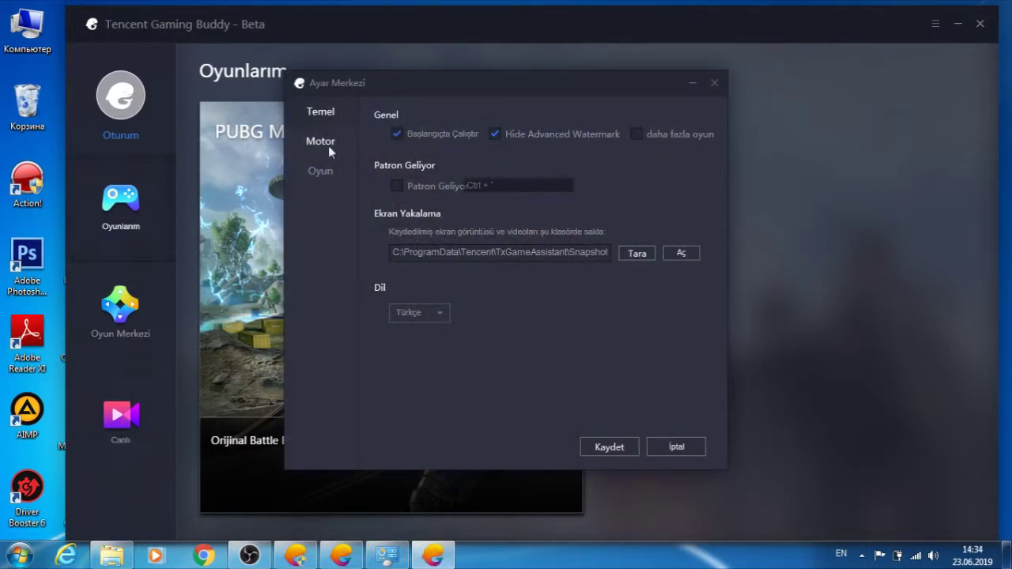
{"action": "left_click", "coordinate": [326, 142]}
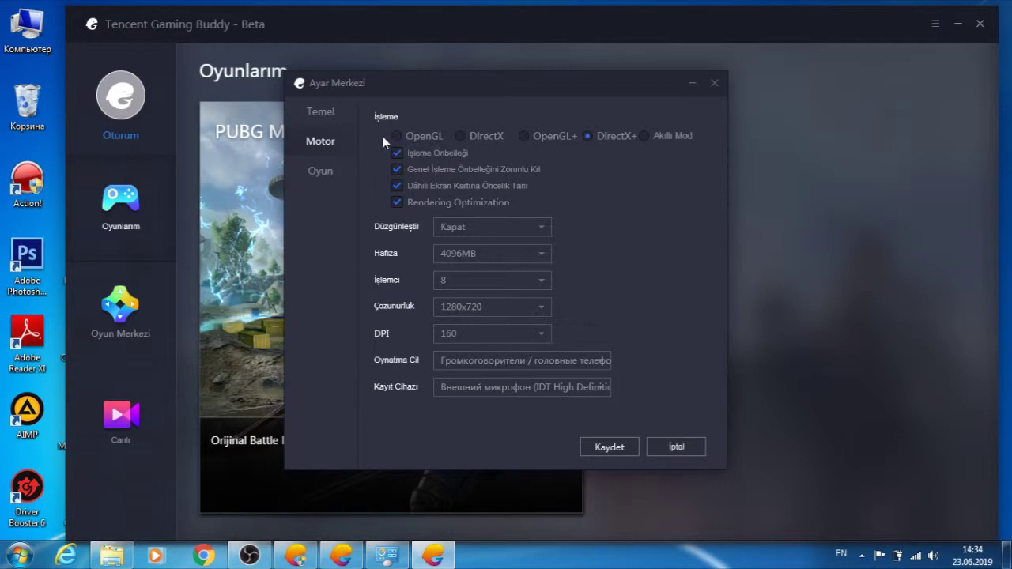
Toggle the Dâhili Ekran Kartına Öncelik Tanı graphics card priority option off and back on.
{"action": "mouse_move", "coordinate": [612, 143]}
{"action": "left_click", "coordinate": [397, 186]}
{"action": "left_click_drag", "start_coordinate": [468, 95], "coordinate": [487, 77]}
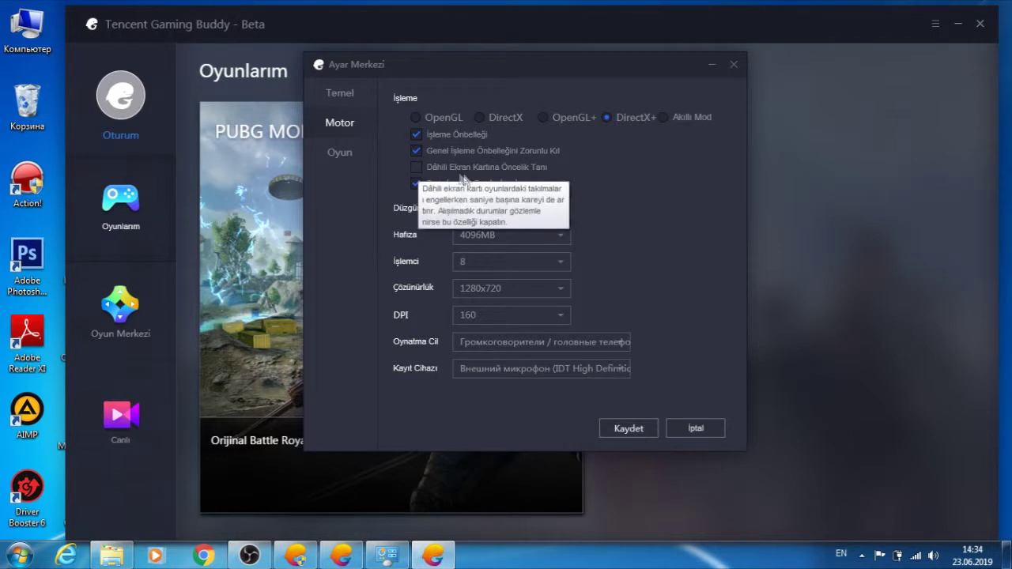
{"action": "mouse_move", "coordinate": [415, 170]}
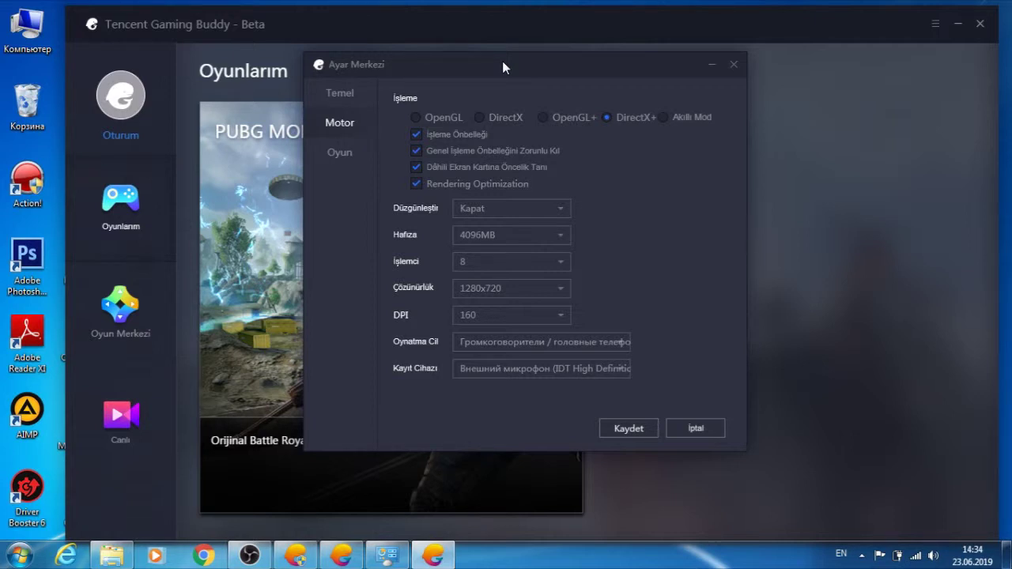
{"action": "left_click", "coordinate": [415, 167]}
Set anti-aliasing (Düzgünleştir) to Kapat and the emulator memory to 4096MB.
{"action": "left_click", "coordinate": [472, 207]}
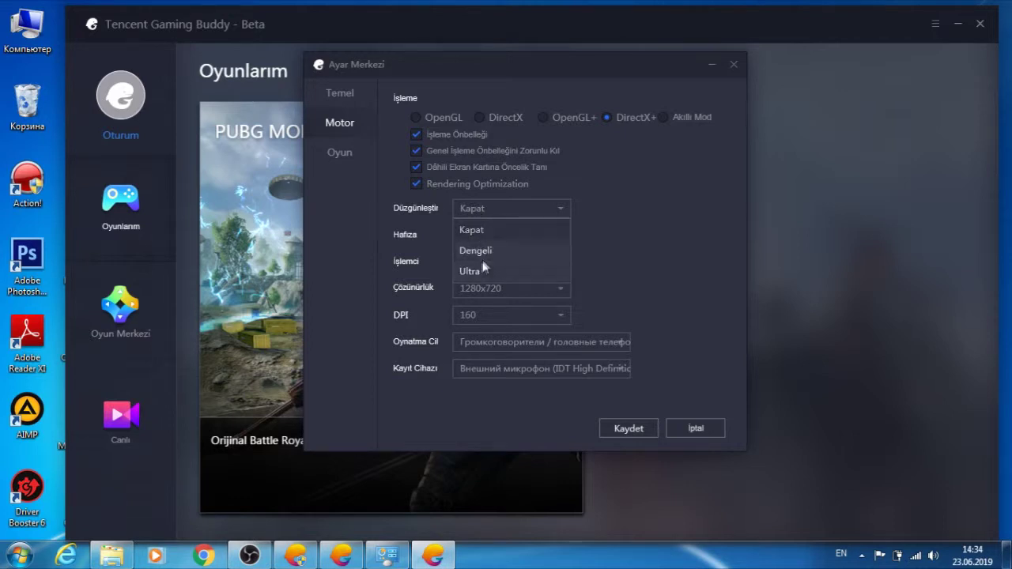
{"action": "left_click", "coordinate": [483, 231]}
{"action": "left_click", "coordinate": [485, 210]}
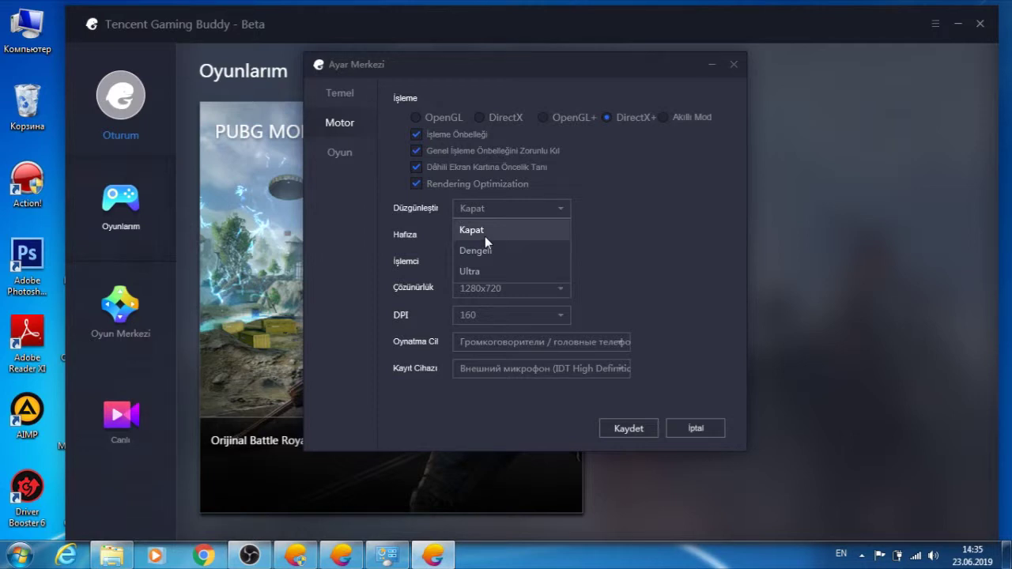
{"action": "left_click", "coordinate": [485, 233]}
{"action": "left_click", "coordinate": [478, 239]}
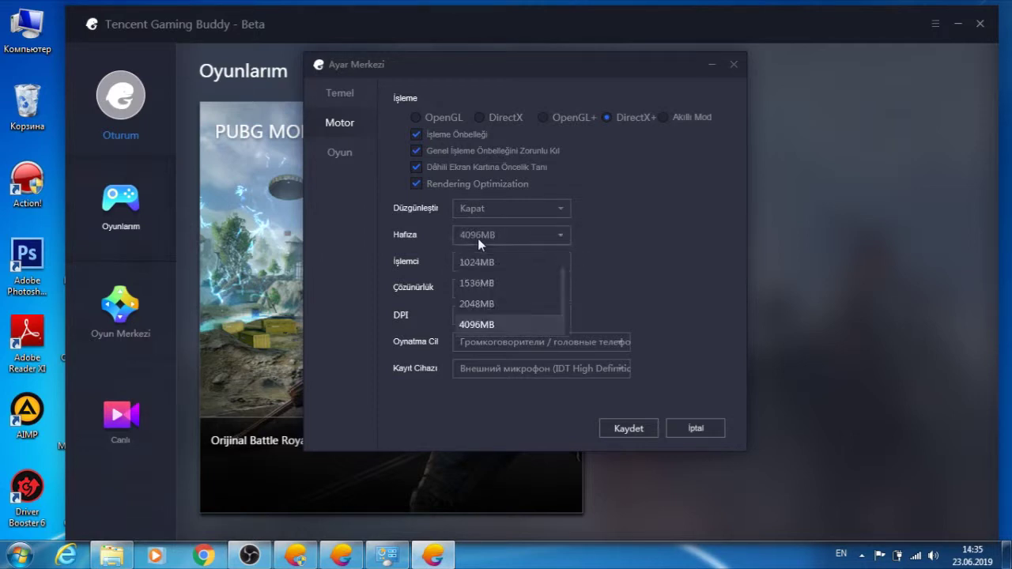
{"action": "left_click", "coordinate": [481, 324]}
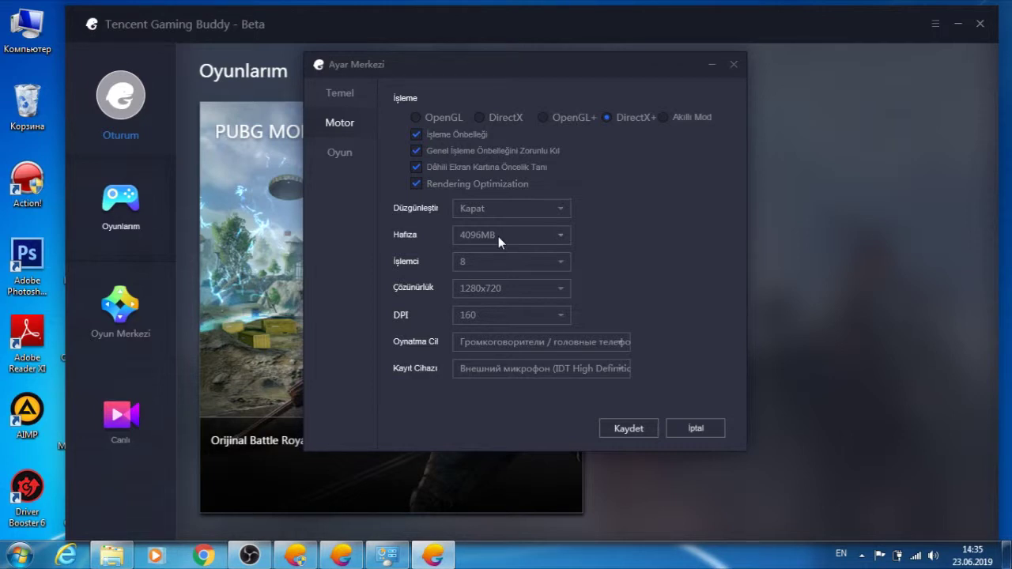
Review the available memory sizes and processor core counts without changing either setting.
{"action": "left_click", "coordinate": [498, 241]}
{"action": "scroll", "coordinate": [499, 265], "scroll_direction": "up", "scroll_amount": 1}
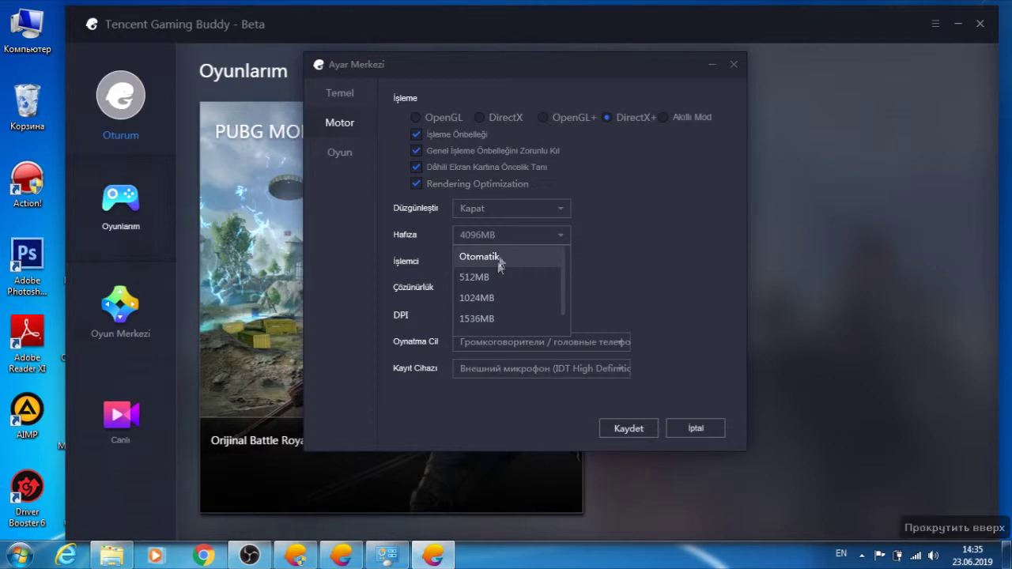
{"action": "left_click", "coordinate": [669, 242]}
{"action": "left_click", "coordinate": [480, 266]}
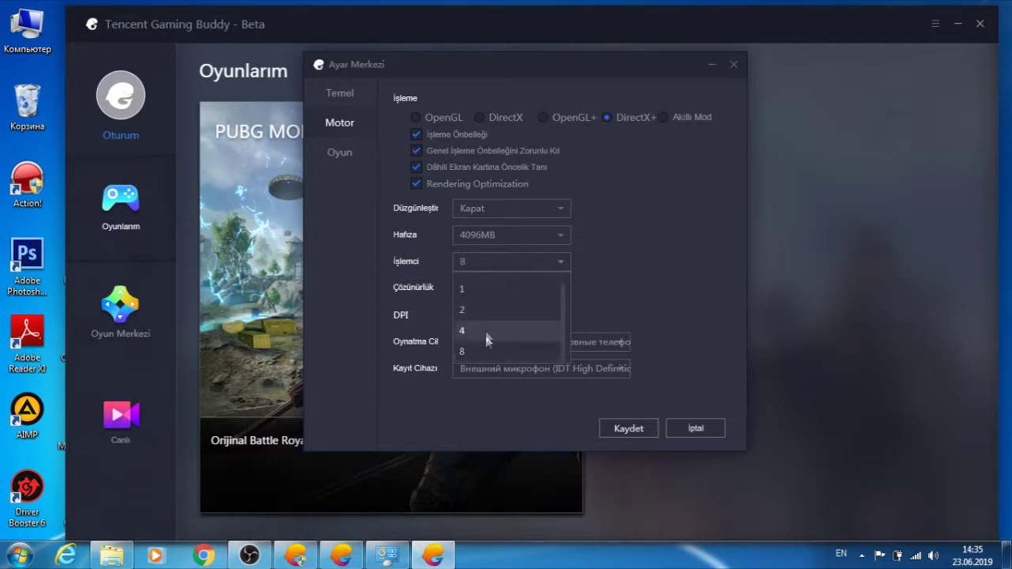
{"action": "left_click", "coordinate": [674, 249]}
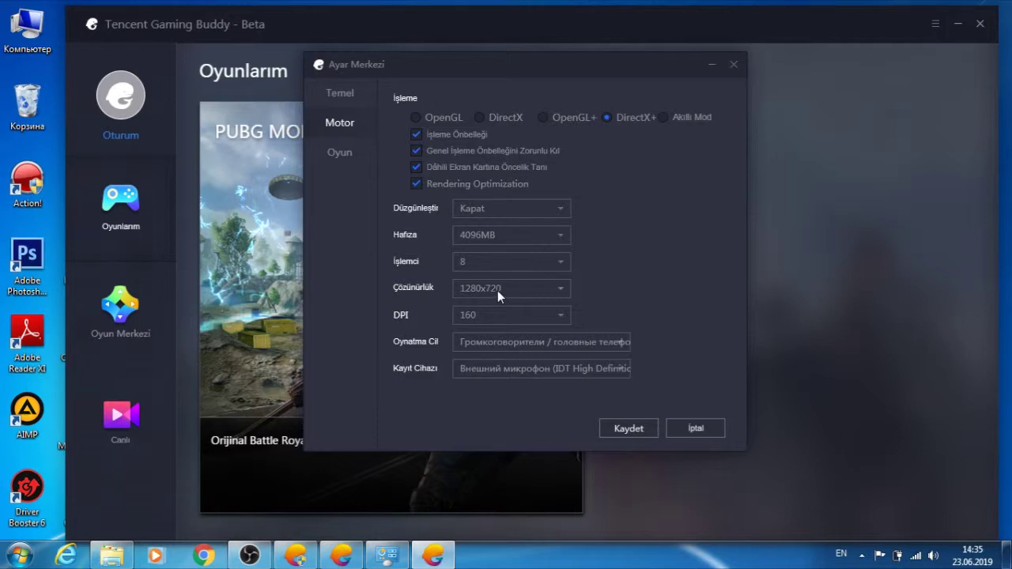
Minimise the emulator windows and check the monitor's screen resolution in the Windows display settings, then close them.
{"action": "left_click", "coordinate": [957, 23]}
{"action": "left_click", "coordinate": [710, 66]}
{"action": "right_click", "coordinate": [488, 109]}
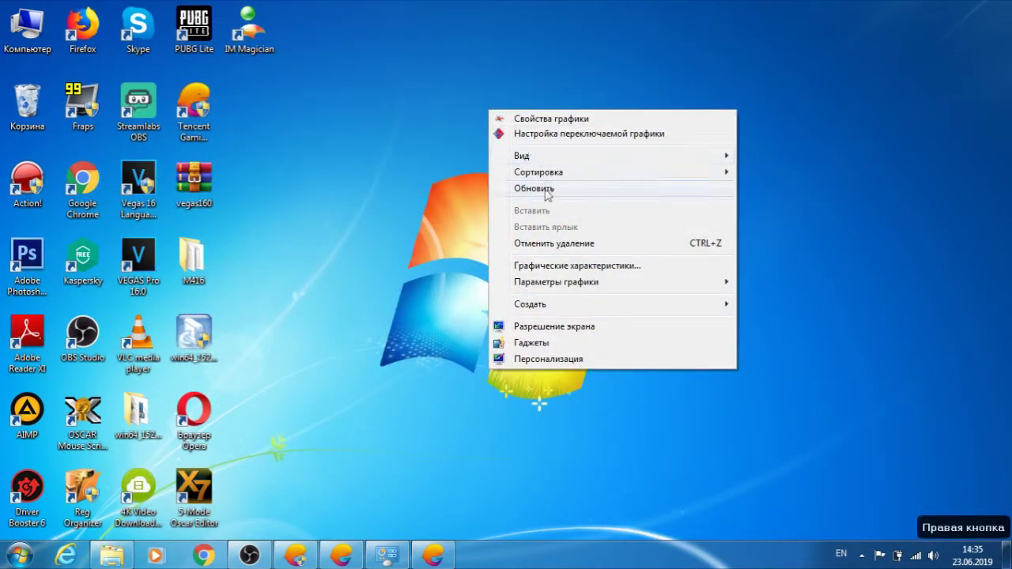
{"action": "right_click", "coordinate": [366, 141]}
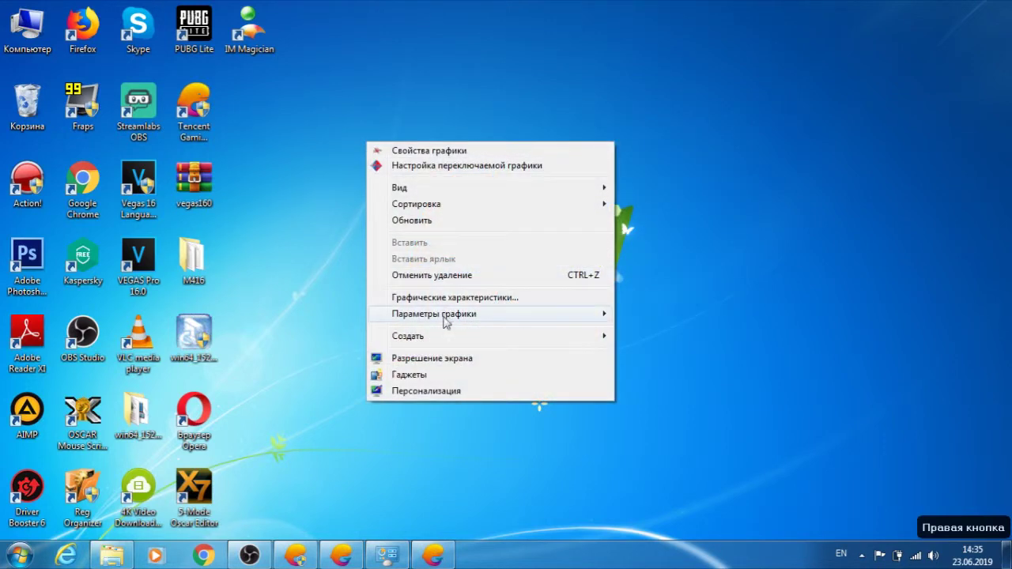
{"action": "left_click", "coordinate": [448, 357]}
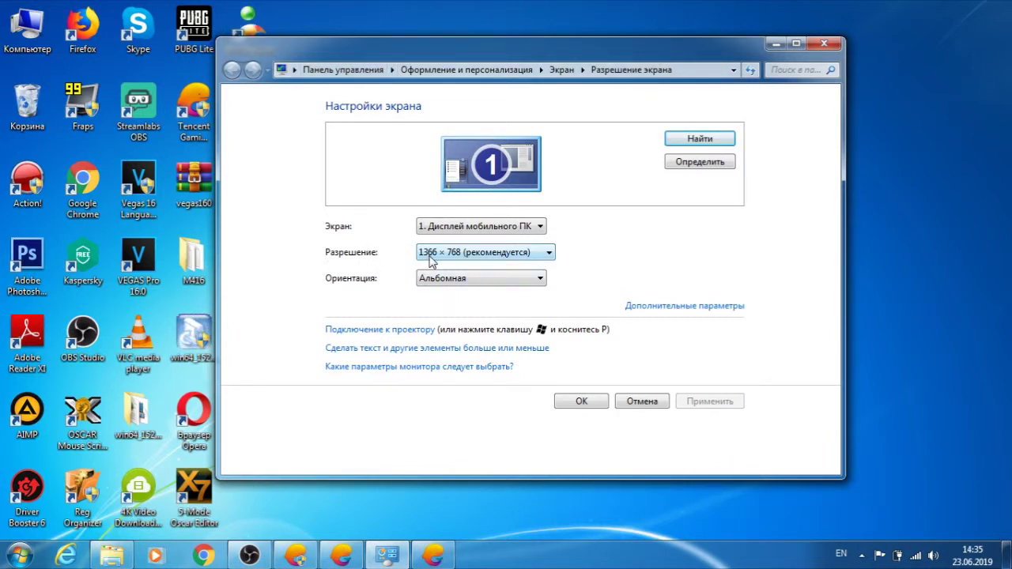
{"action": "left_click", "coordinate": [824, 43]}
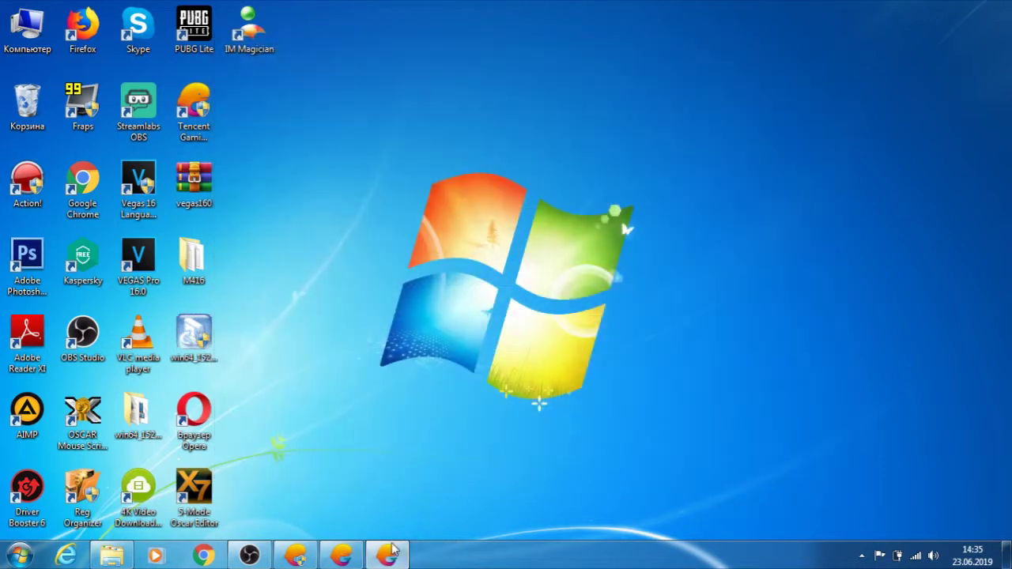
Return to the emulator's engine settings, switch the resolution to the custom entry and set DPI to 160.
{"action": "left_click", "coordinate": [389, 556]}
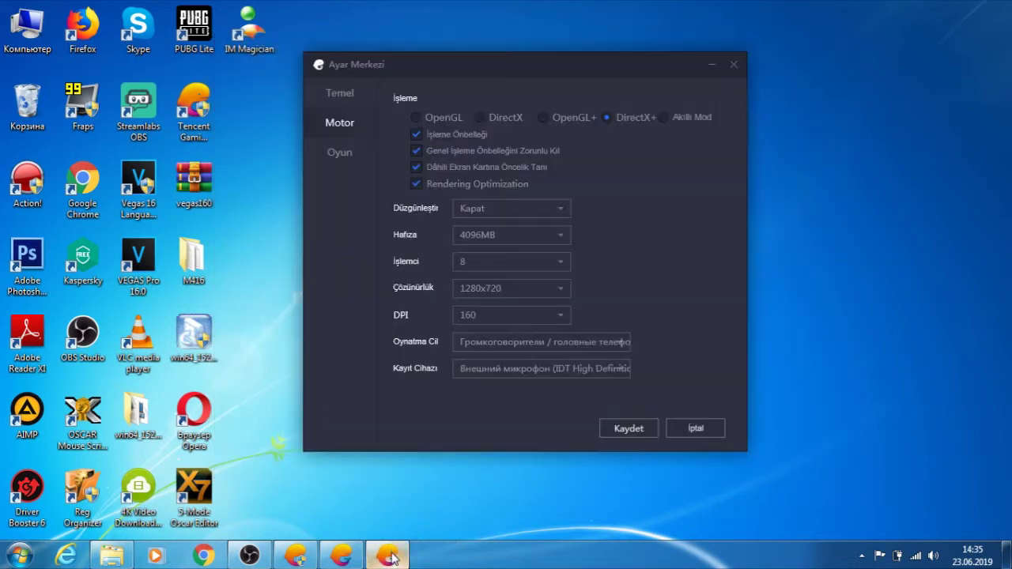
{"action": "left_click", "coordinate": [542, 289]}
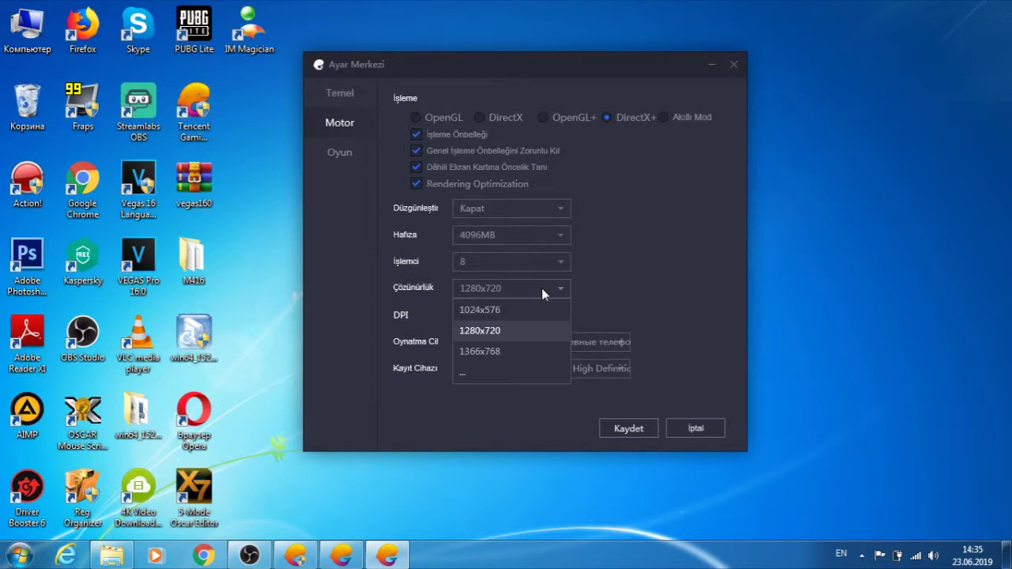
{"action": "left_click", "coordinate": [466, 378]}
{"action": "double_click", "coordinate": [603, 289]}
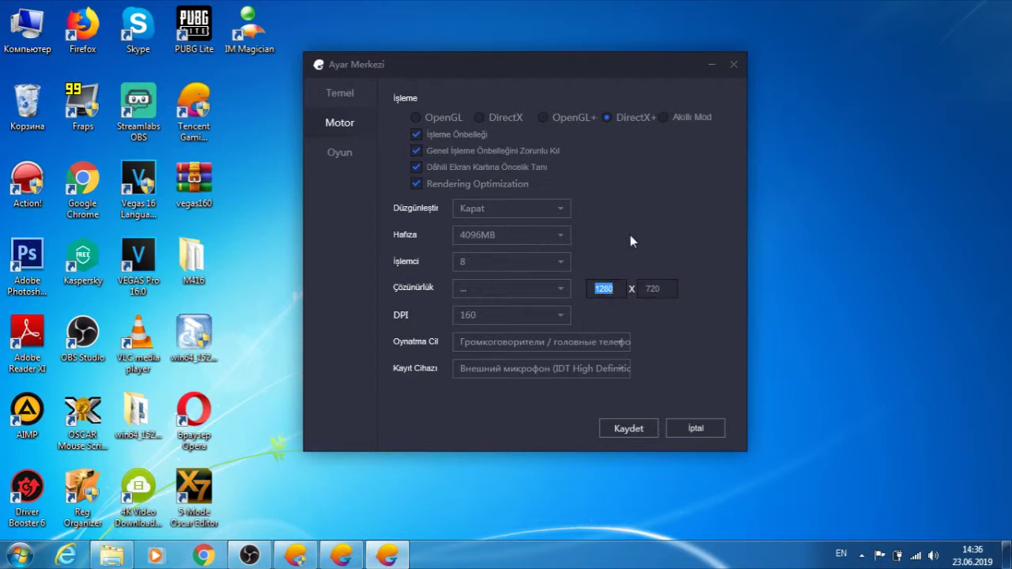
{"action": "left_click", "coordinate": [464, 288]}
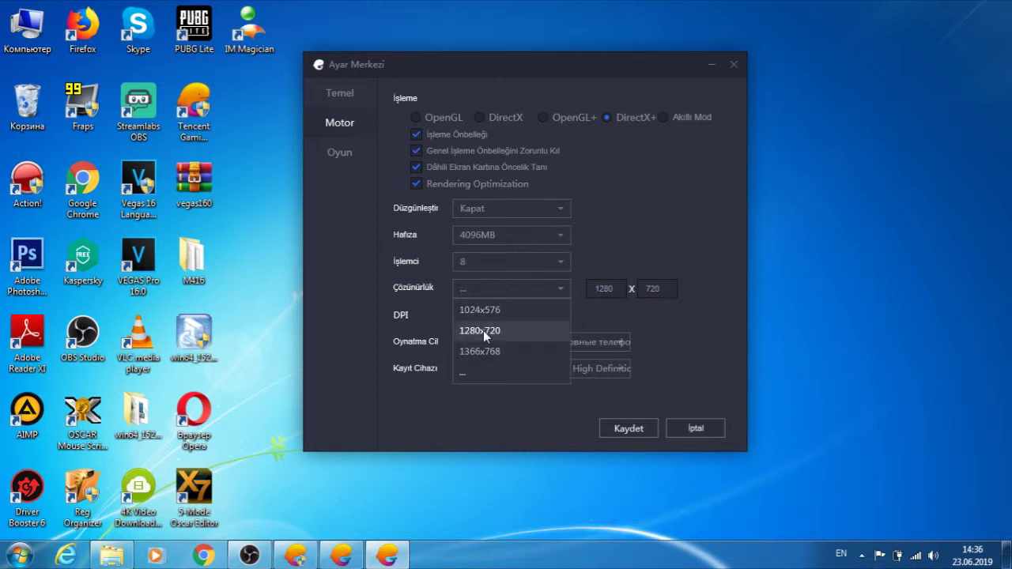
{"action": "left_click", "coordinate": [483, 397]}
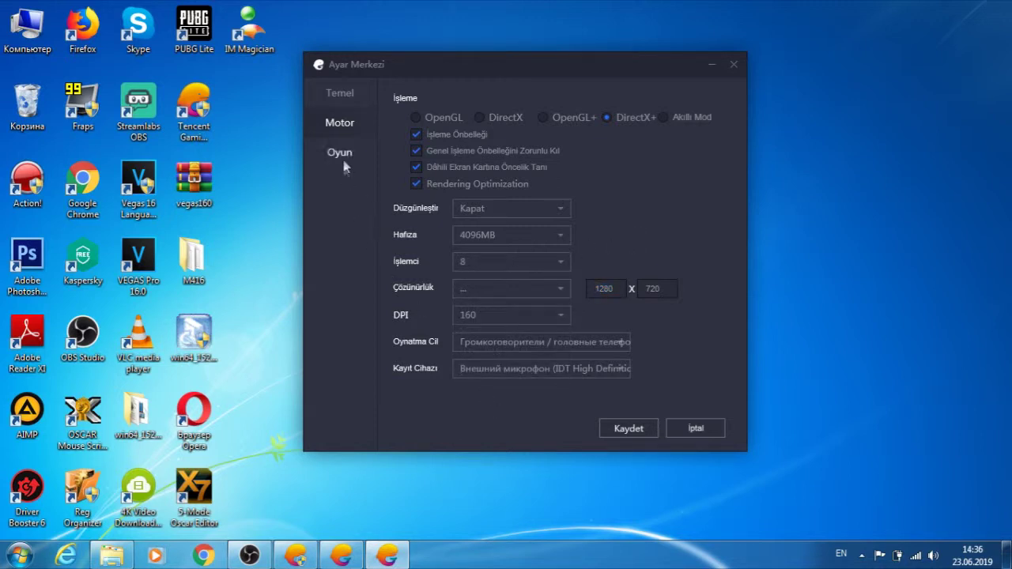
{"action": "left_click", "coordinate": [490, 313]}
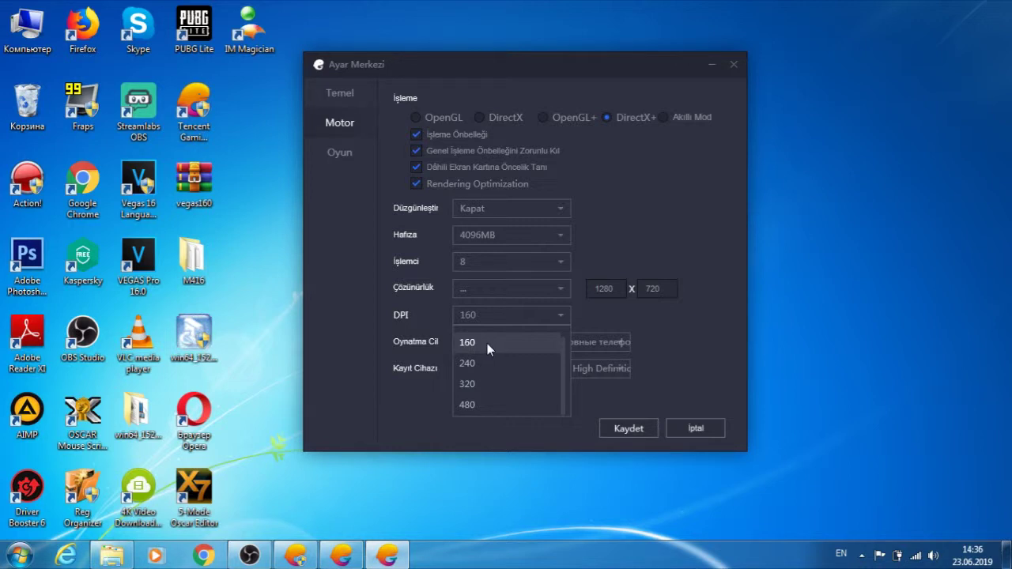
{"action": "left_click", "coordinate": [487, 343]}
Try Otomatik image quality in the PUBG MOBILE game options, reselect Akıcı, and cancel the settings.
{"action": "left_click", "coordinate": [349, 157]}
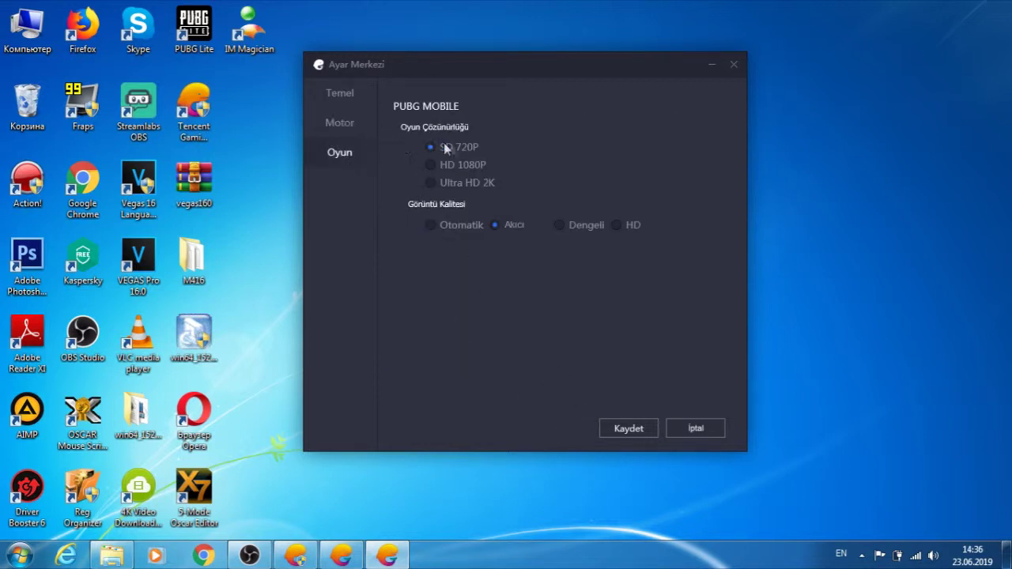
{"action": "left_click_drag", "start_coordinate": [504, 84], "coordinate": [575, 53]}
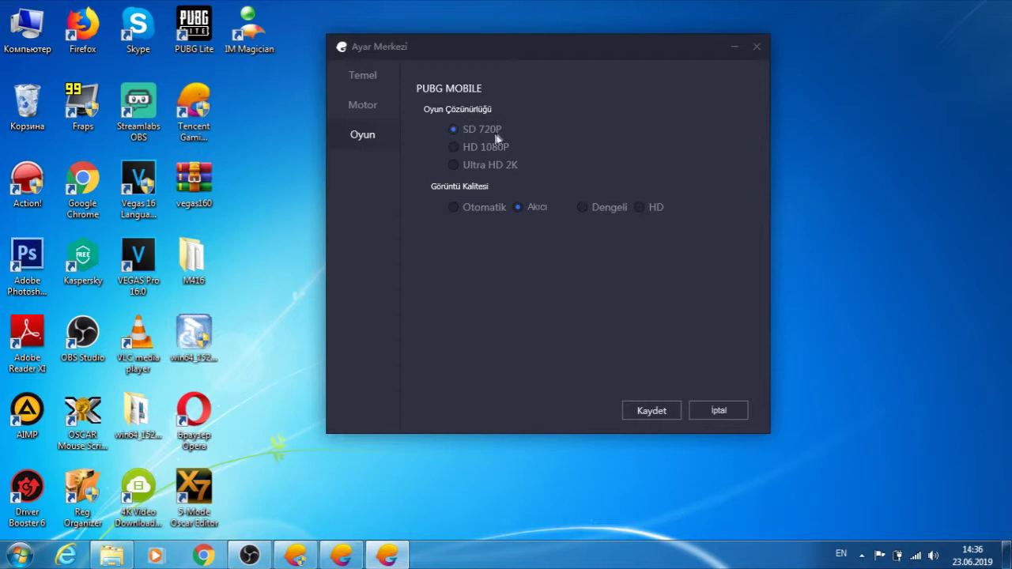
{"action": "left_click", "coordinate": [453, 208]}
{"action": "left_click", "coordinate": [519, 208]}
{"action": "left_click", "coordinate": [725, 417]}
Switch to the running PUBG MOBILE game and reopen its graphics settings from the lobby to review them.
{"action": "left_click", "coordinate": [325, 559]}
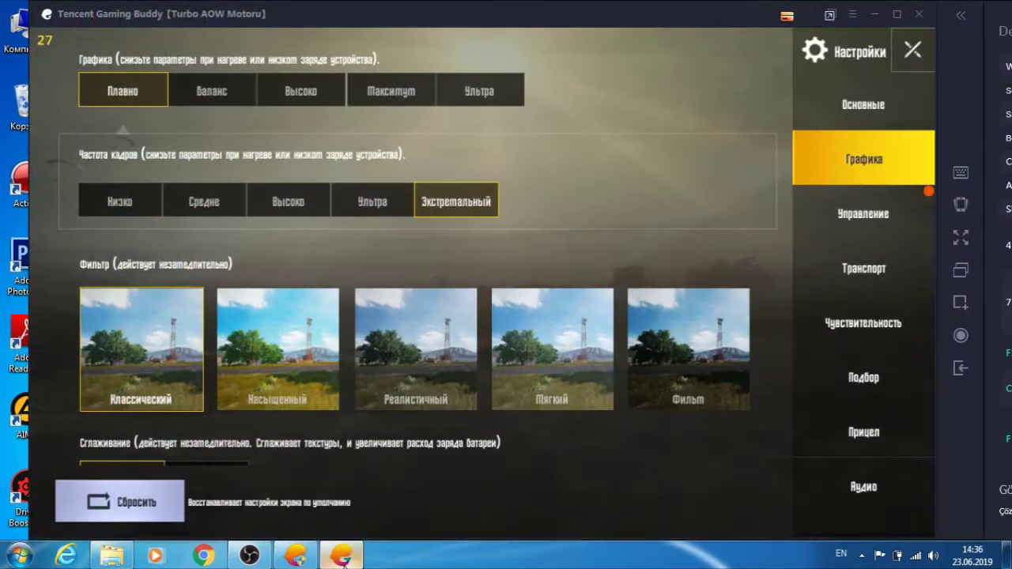
{"action": "left_click", "coordinate": [911, 53]}
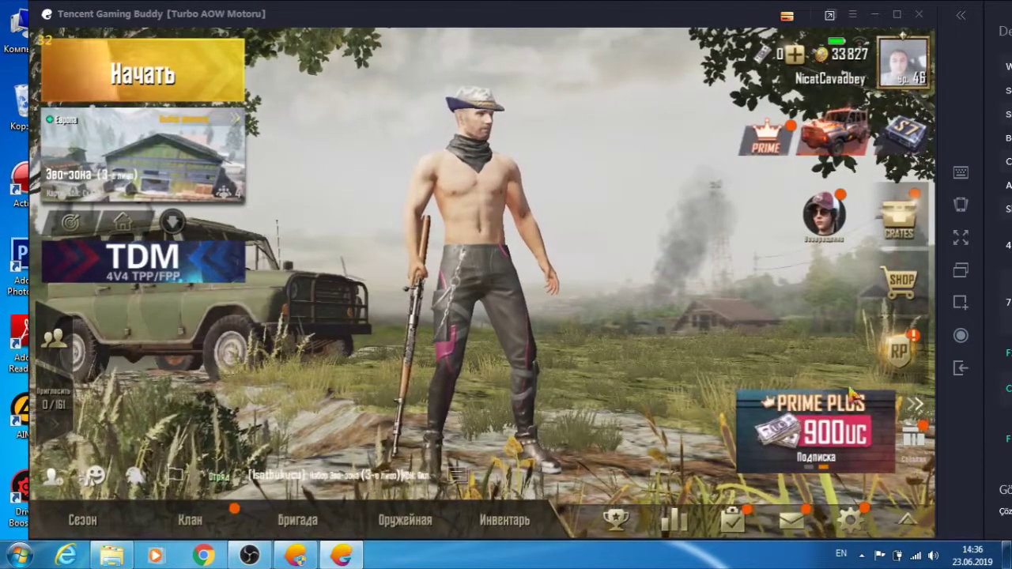
{"action": "left_click", "coordinate": [845, 519]}
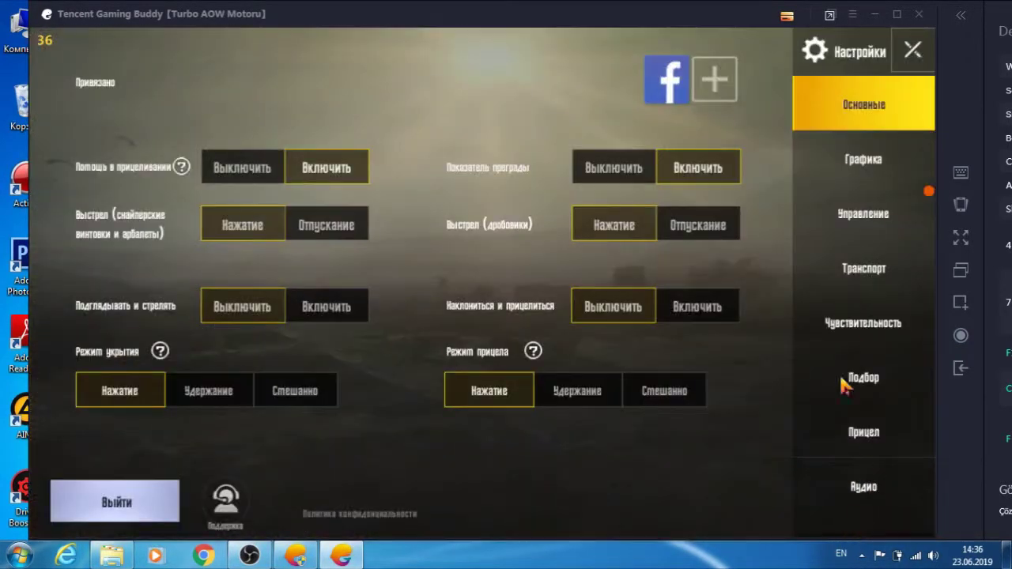
{"action": "left_click", "coordinate": [864, 161]}
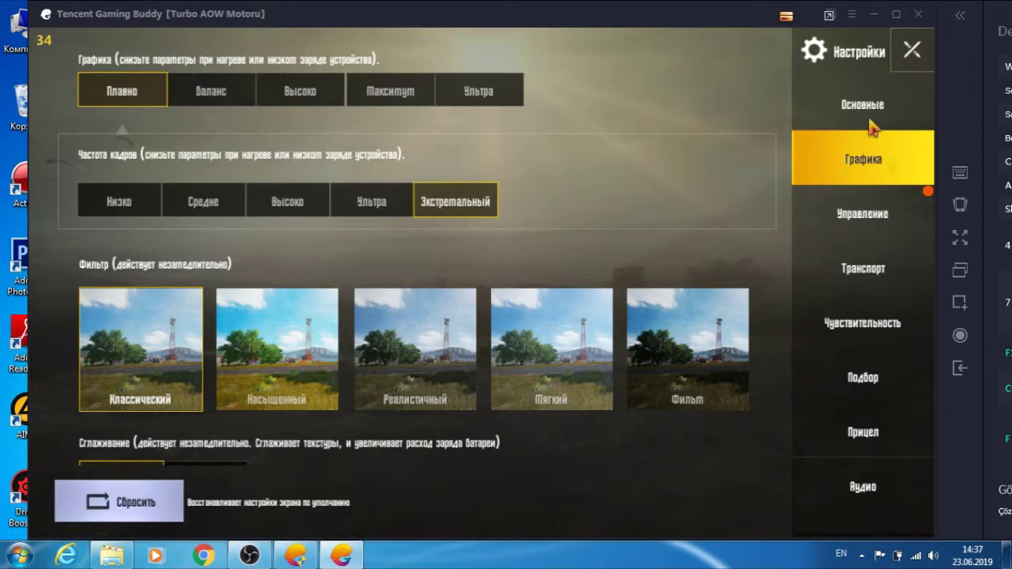
Minimise the game, launch AMD Catalyst Control Center from the desktop's graphics properties, and reposition its window.
{"action": "left_click", "coordinate": [873, 16]}
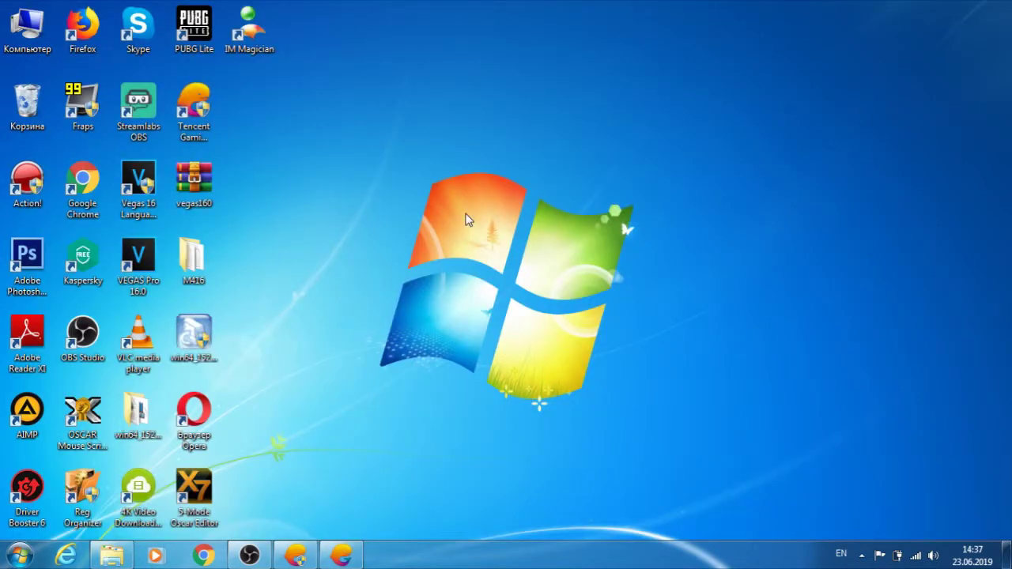
{"action": "right_click", "coordinate": [377, 153]}
{"action": "right_click", "coordinate": [348, 126]}
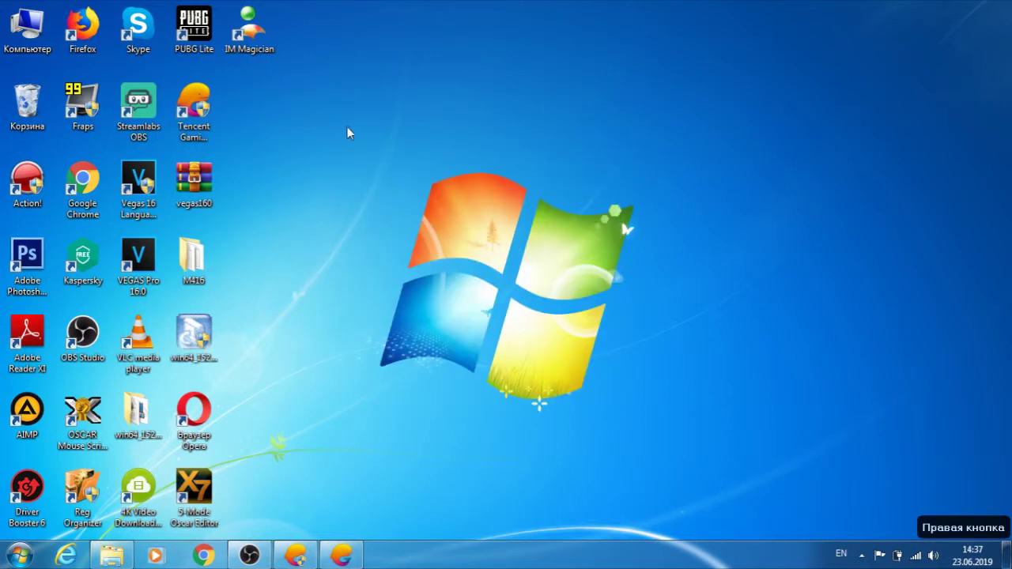
{"action": "right_click", "coordinate": [347, 126]}
{"action": "left_click", "coordinate": [389, 204]}
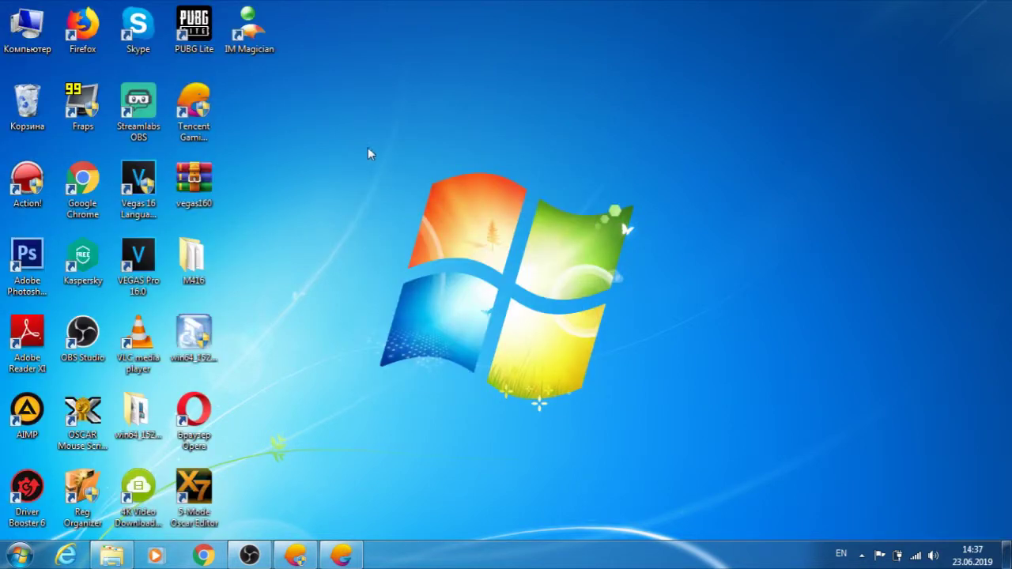
{"action": "right_click", "coordinate": [369, 146]}
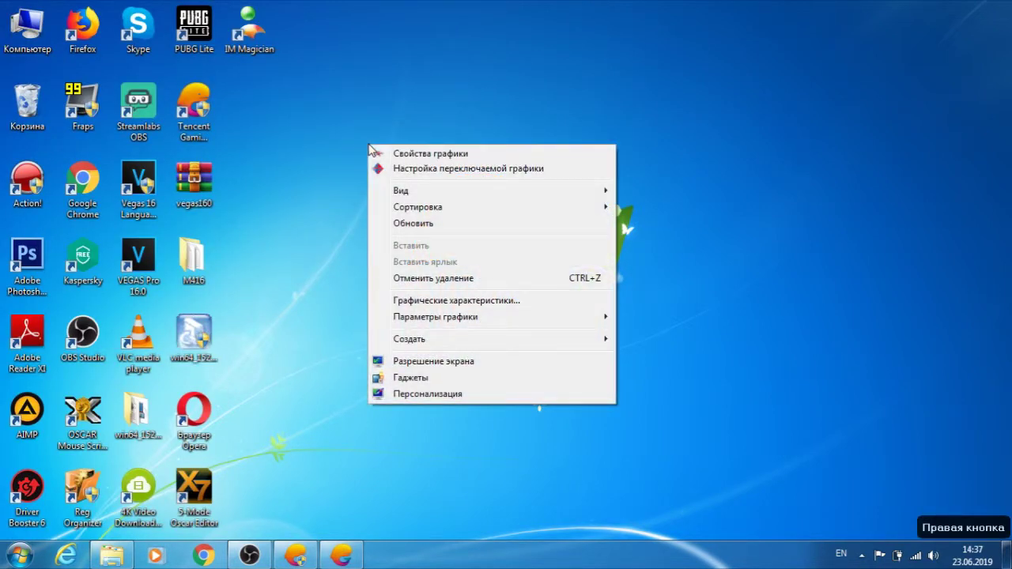
{"action": "right_click", "coordinate": [430, 94]}
{"action": "right_click", "coordinate": [430, 94]}
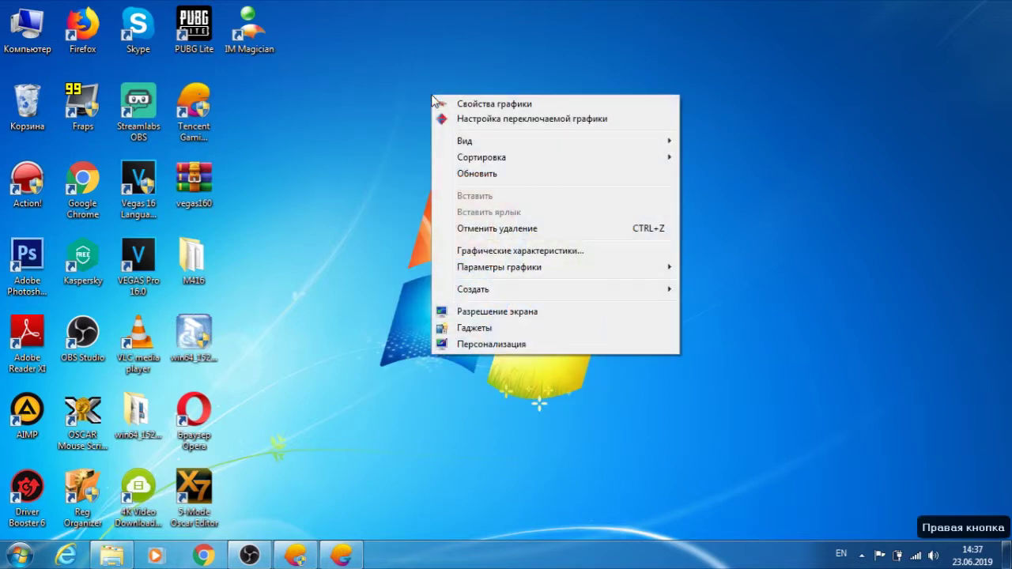
{"action": "left_click", "coordinate": [484, 105]}
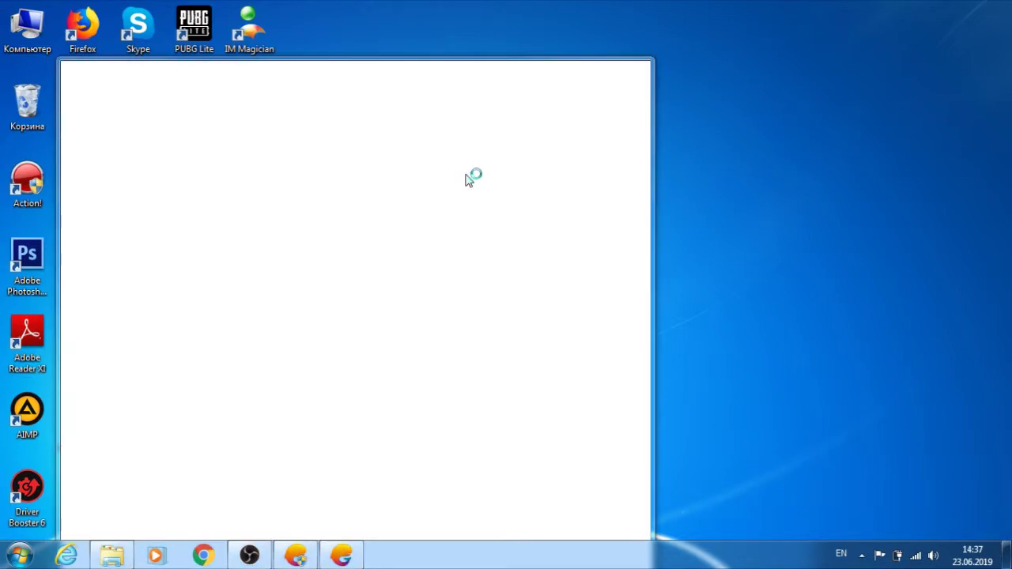
{"action": "left_click_drag", "start_coordinate": [422, 40], "coordinate": [647, 40]}
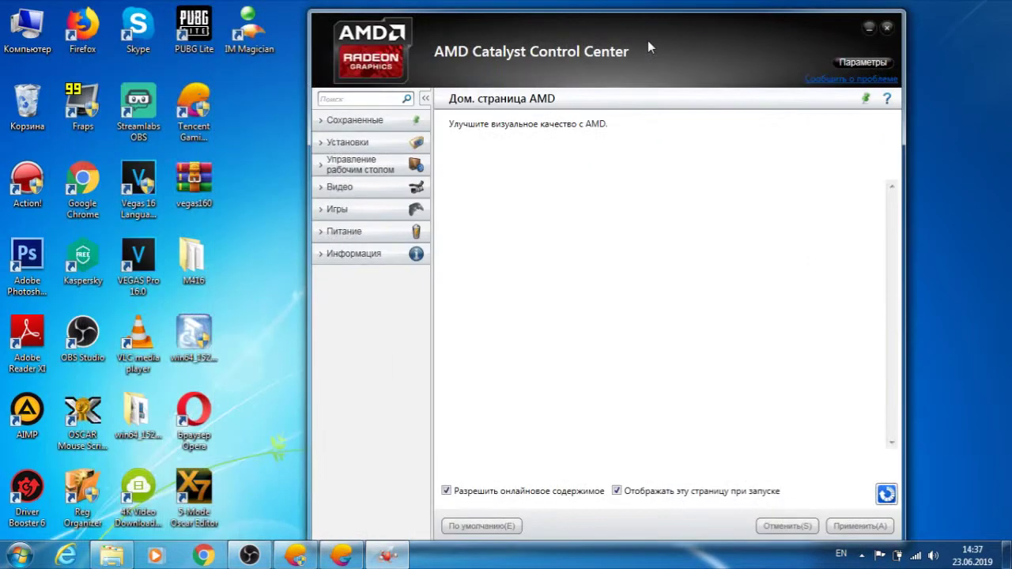
Open the 3D application settings (Настройки 3D-приложений) in the Игры section and reposition the window.
{"action": "left_click", "coordinate": [338, 204]}
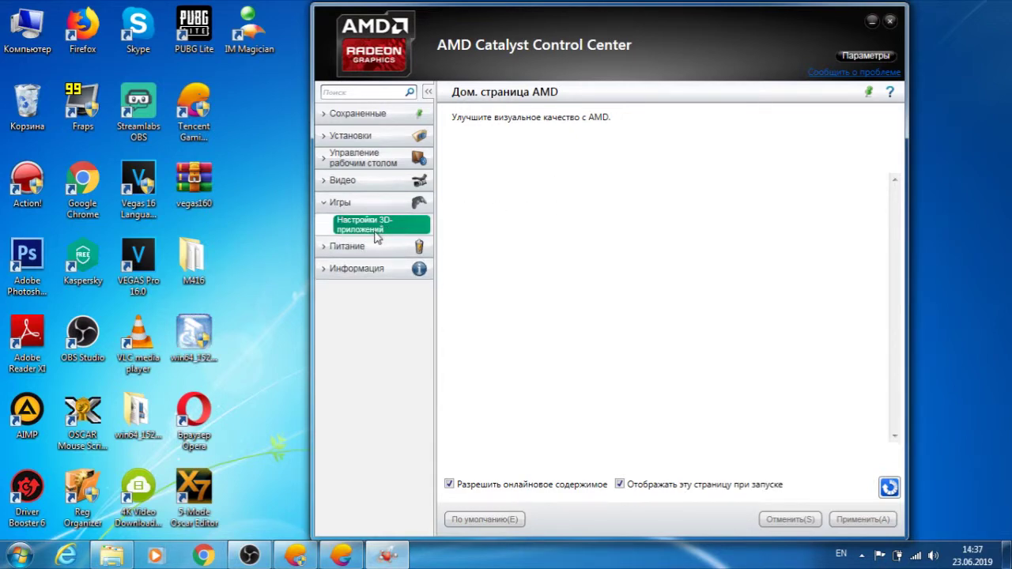
{"action": "left_click", "coordinate": [376, 231]}
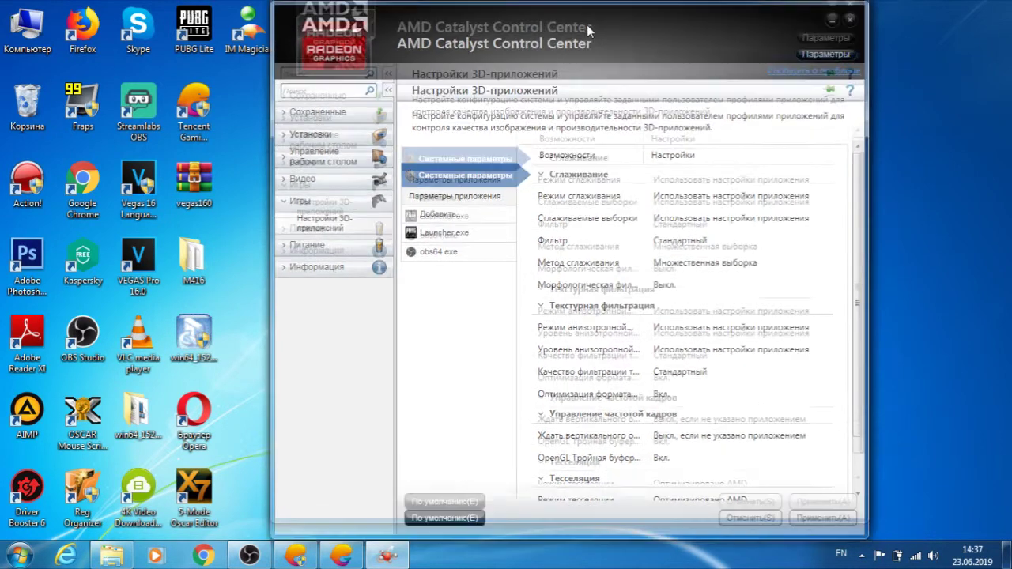
{"action": "left_click_drag", "start_coordinate": [587, 25], "coordinate": [547, 23]}
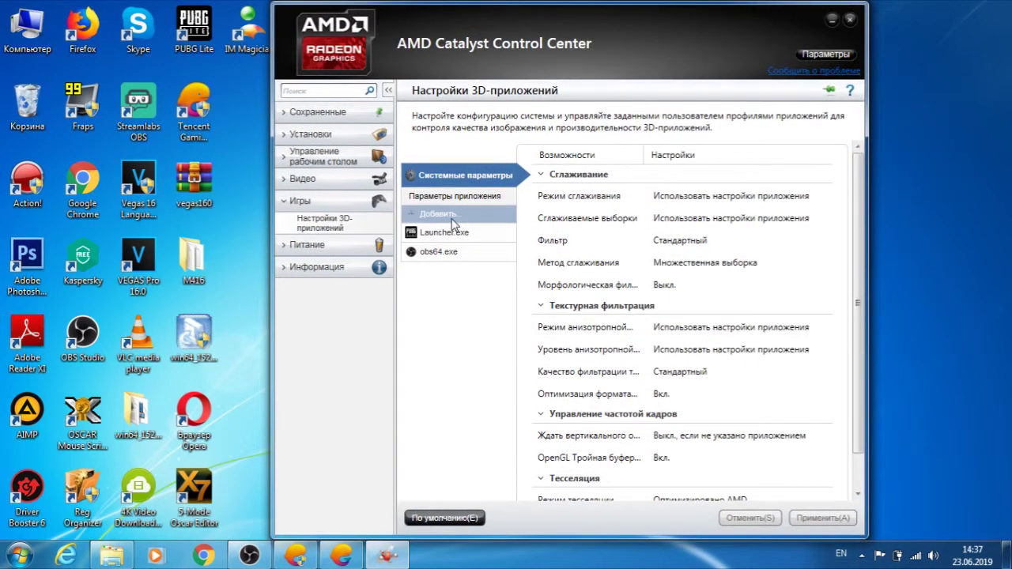
Add Tencent Gaming Buddy from the desktop to the 3D application profiles.
{"action": "left_click", "coordinate": [448, 221]}
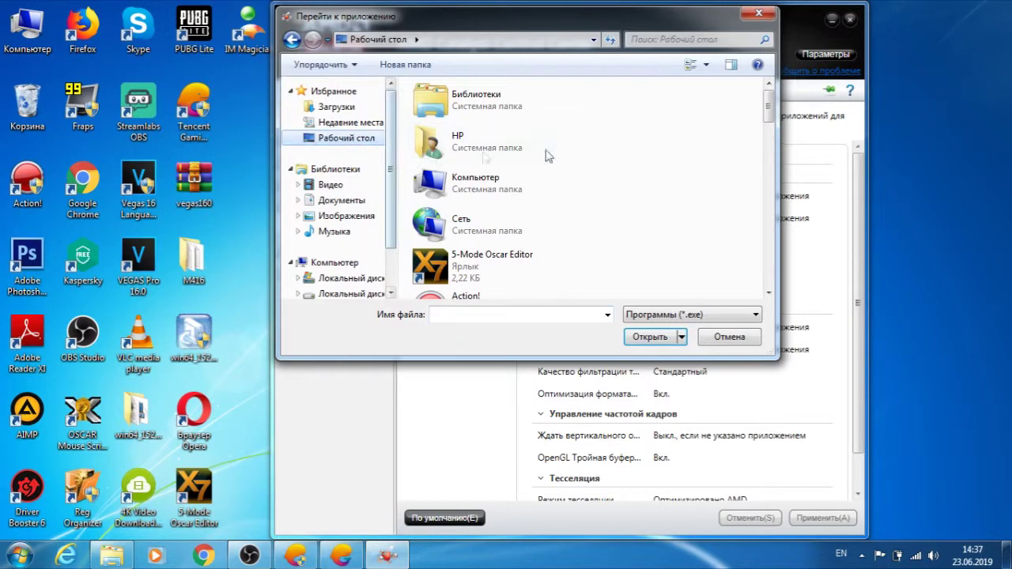
{"action": "scroll", "coordinate": [755, 176], "scroll_direction": "down", "scroll_amount": 5}
{"action": "scroll", "coordinate": [755, 175], "scroll_direction": "down", "scroll_amount": 6}
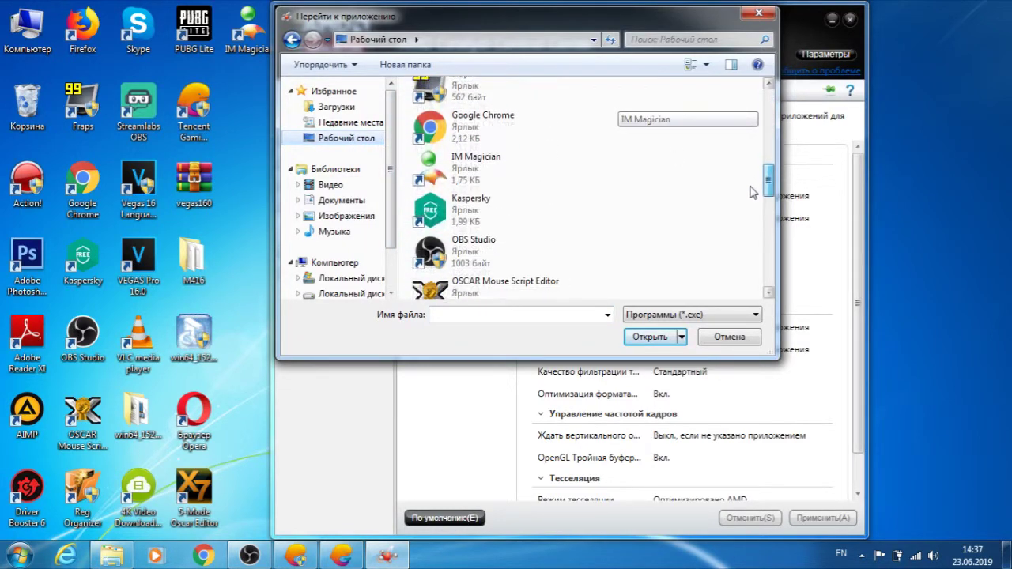
{"action": "scroll", "coordinate": [755, 227], "scroll_direction": "down", "scroll_amount": 8}
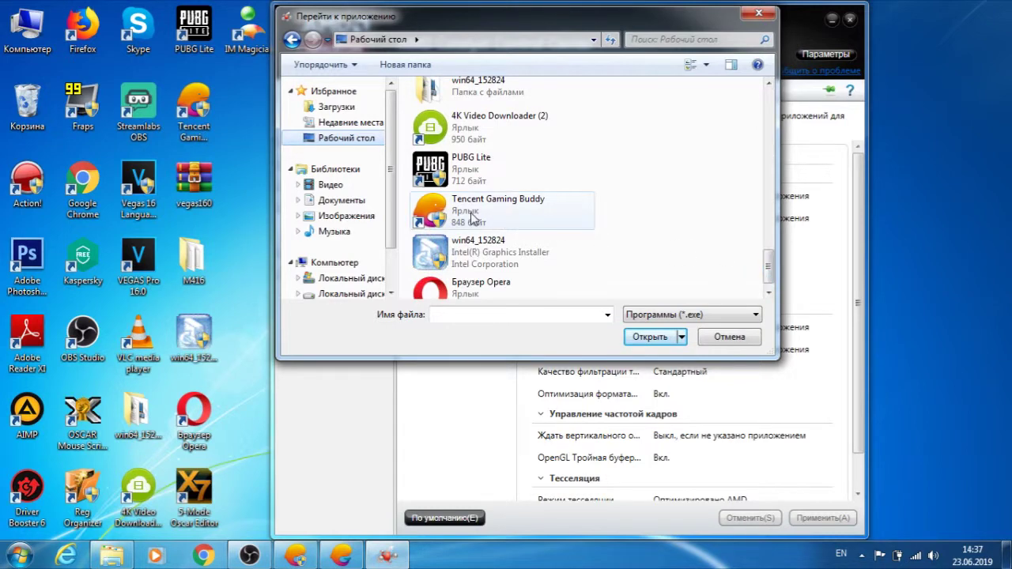
{"action": "left_click", "coordinate": [494, 220]}
{"action": "left_click", "coordinate": [659, 343]}
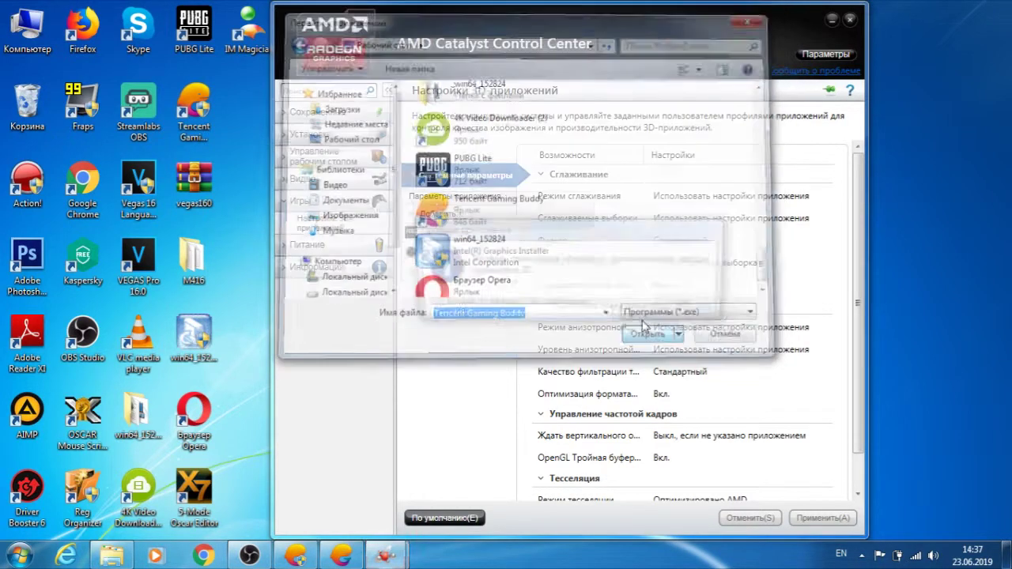
{"action": "left_click", "coordinate": [672, 308]}
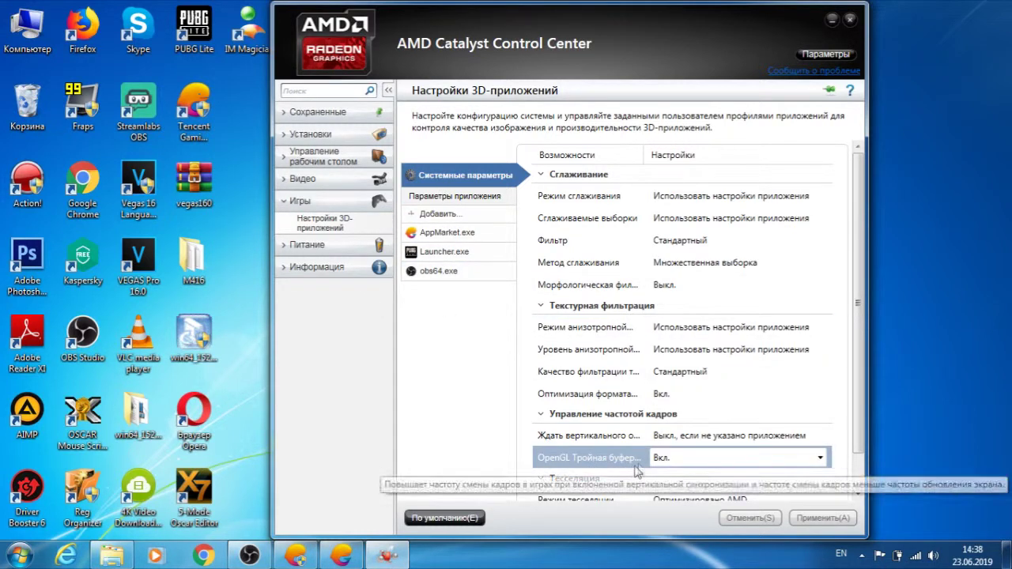
Try Выкл. for OpenGL triple buffering in the system parameters and restore it to Вкл.
{"action": "left_click", "coordinate": [820, 459]}
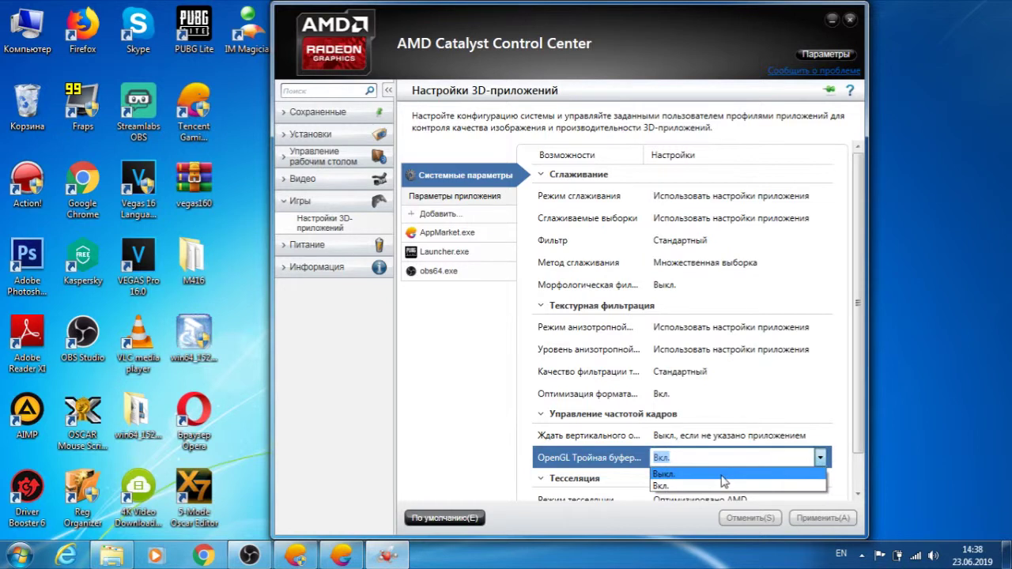
{"action": "left_click", "coordinate": [695, 473]}
{"action": "left_click", "coordinate": [803, 463]}
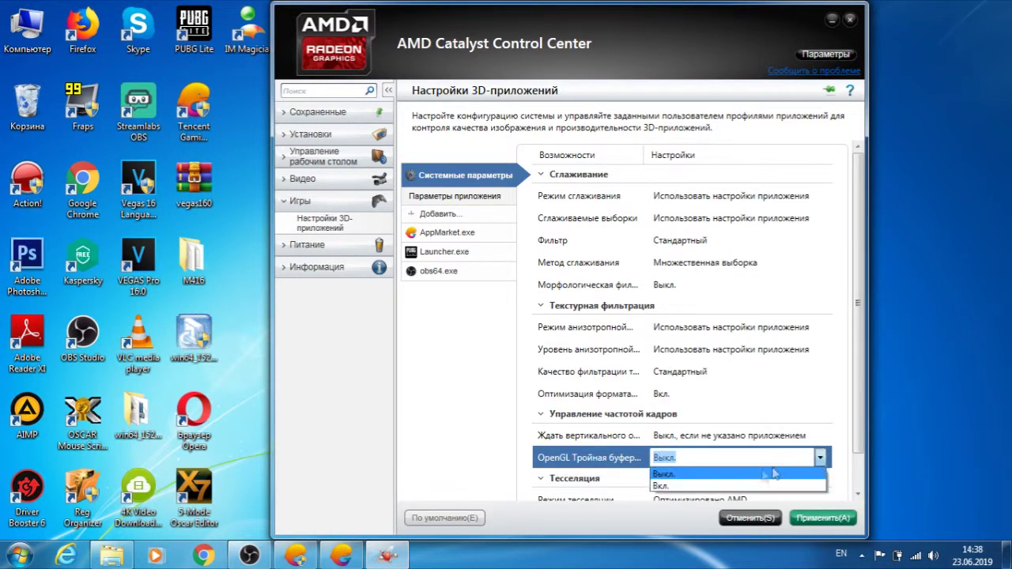
{"action": "left_click", "coordinate": [731, 485]}
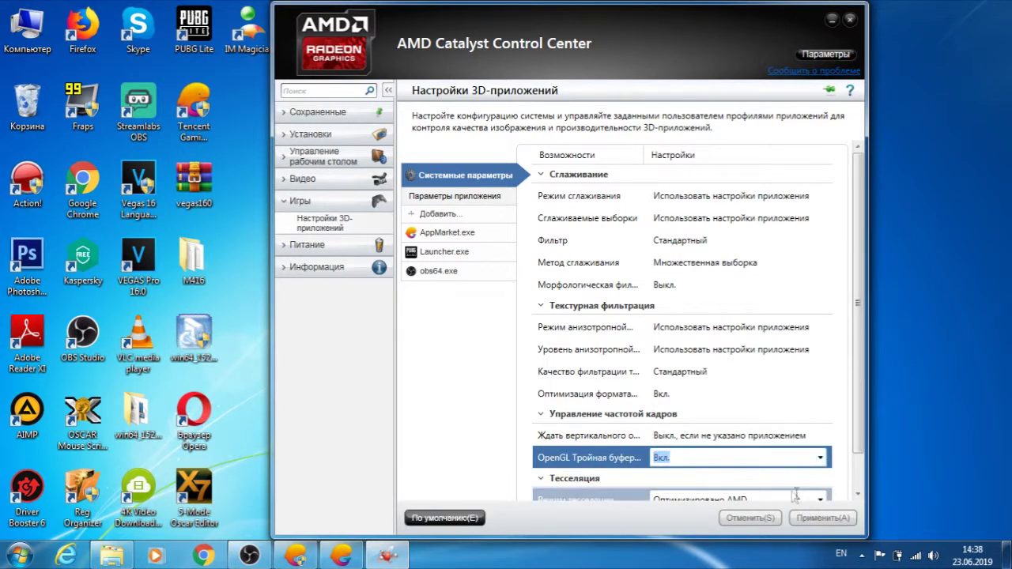
Close AMD Catalyst Control Center and open the Windows power options (Электропитание).
{"action": "left_click", "coordinate": [851, 18]}
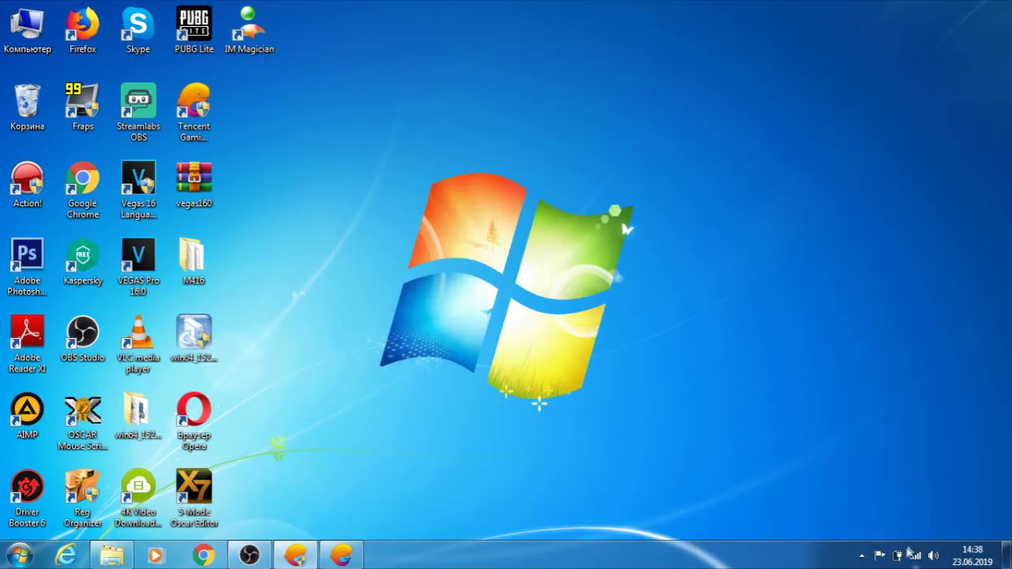
{"action": "right_click", "coordinate": [898, 558]}
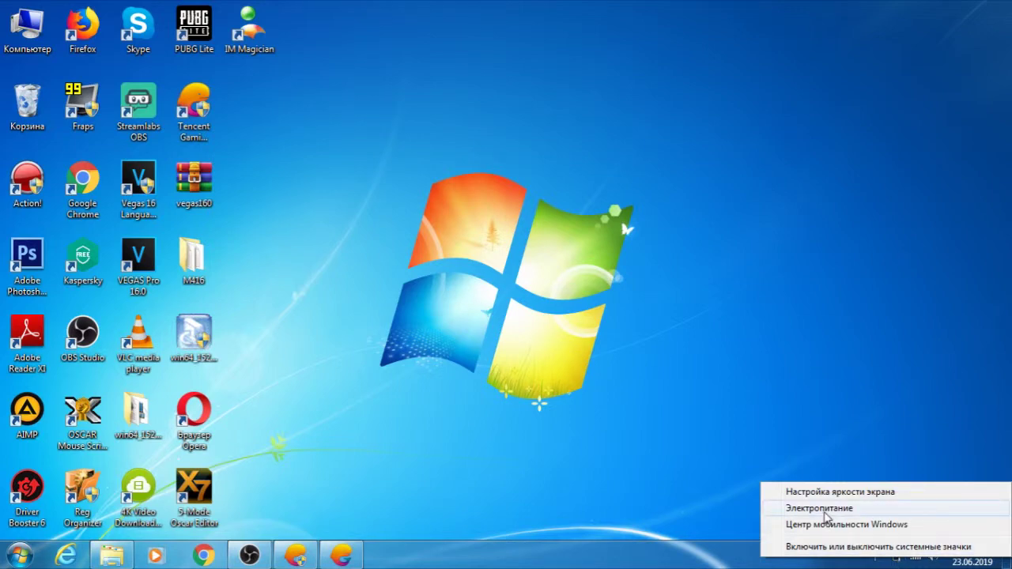
{"action": "left_click", "coordinate": [822, 508]}
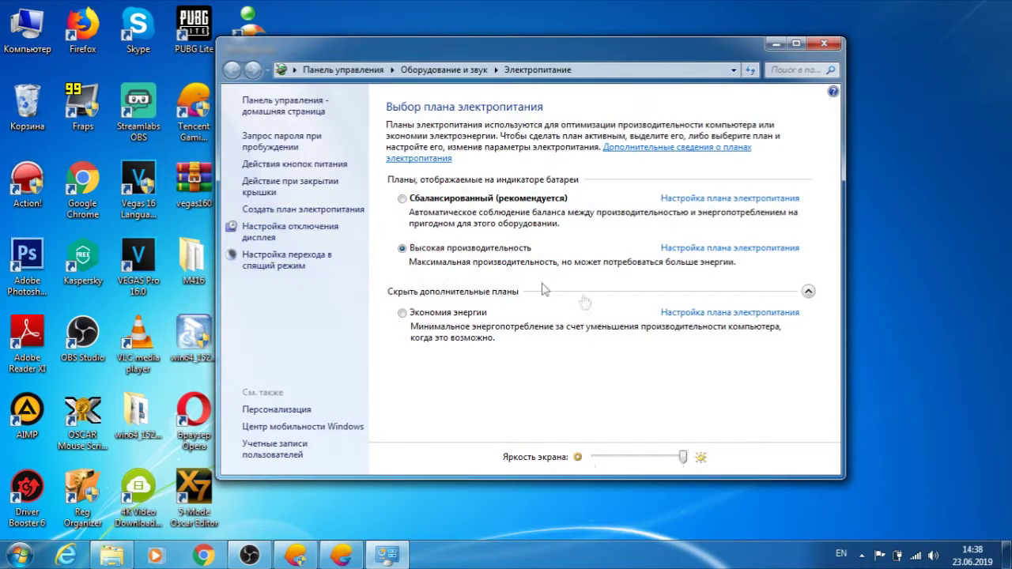
Select the Высокая производительность power plan and close the power options window.
{"action": "left_click", "coordinate": [402, 200]}
{"action": "left_click", "coordinate": [402, 248]}
{"action": "left_click_drag", "start_coordinate": [633, 57], "coordinate": [677, 44]}
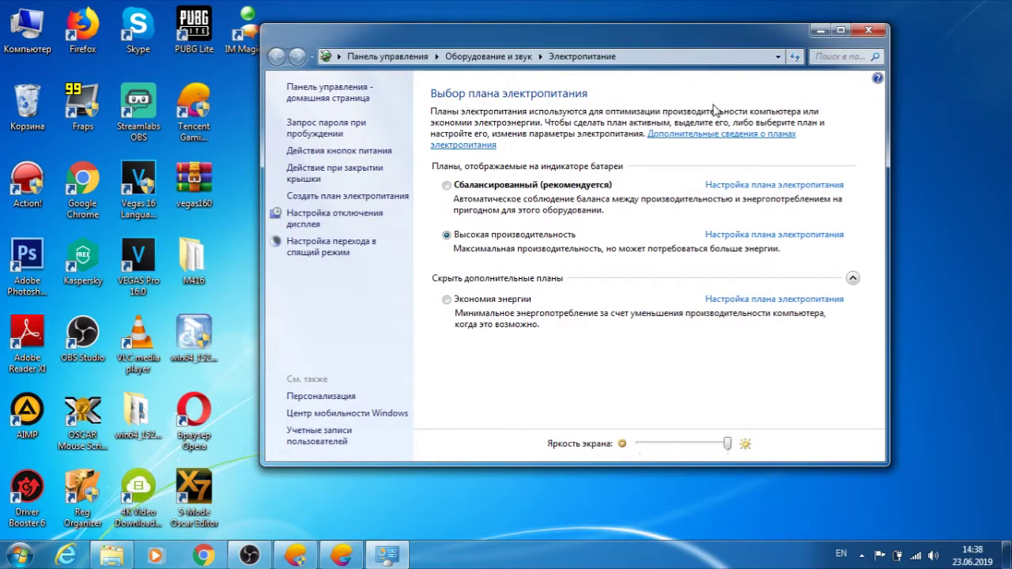
{"action": "left_click", "coordinate": [868, 30]}
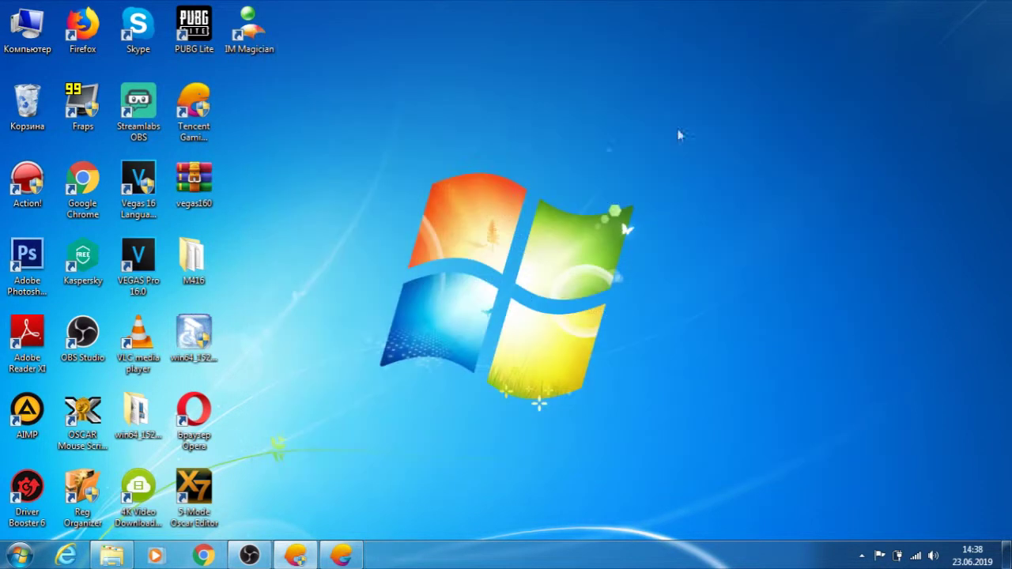
{"action": "right_click", "coordinate": [469, 128]}
{"action": "left_click", "coordinate": [535, 204]}
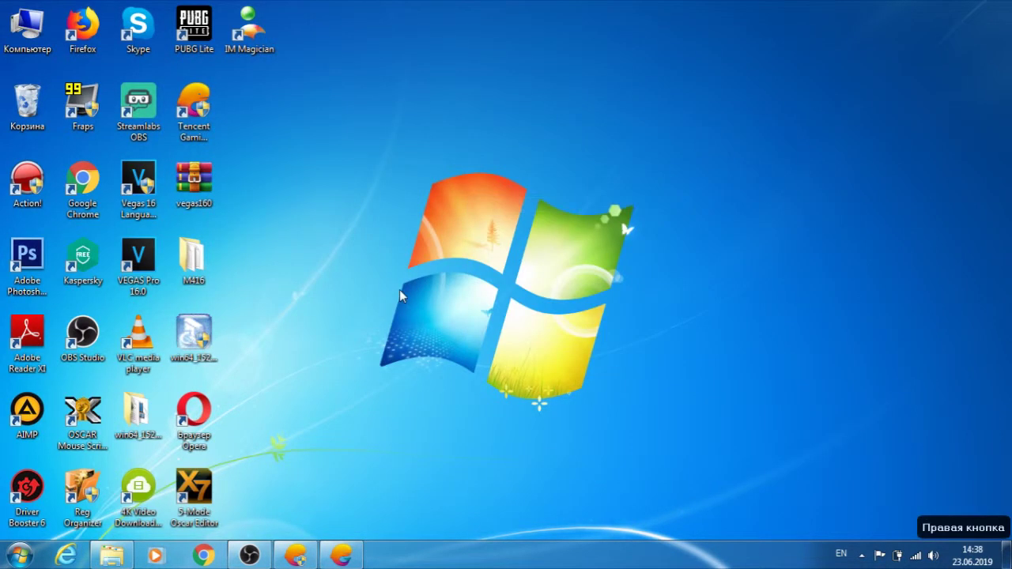
{"action": "left_click", "coordinate": [20, 553]}
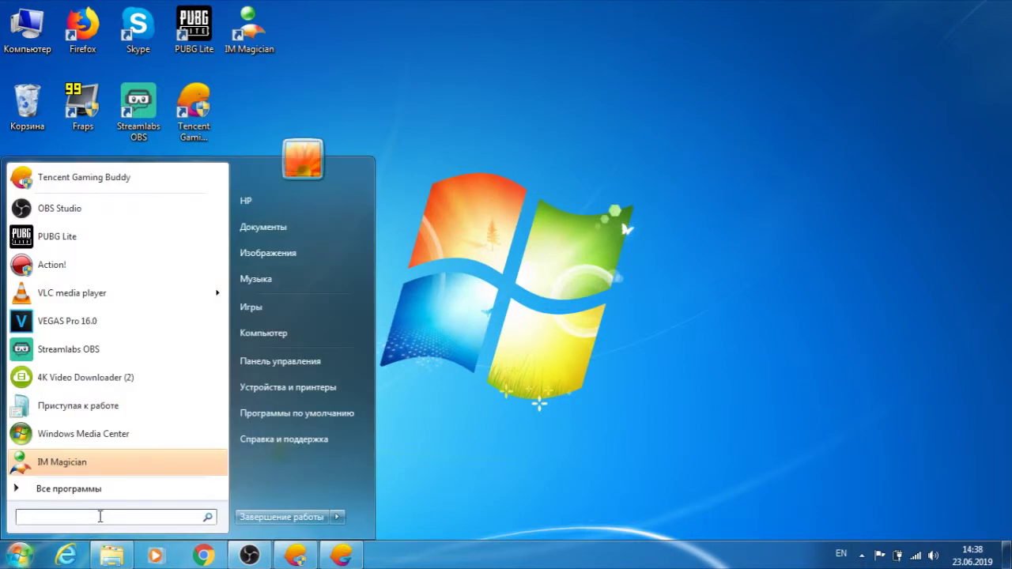
{"action": "type", "text": "mc"}
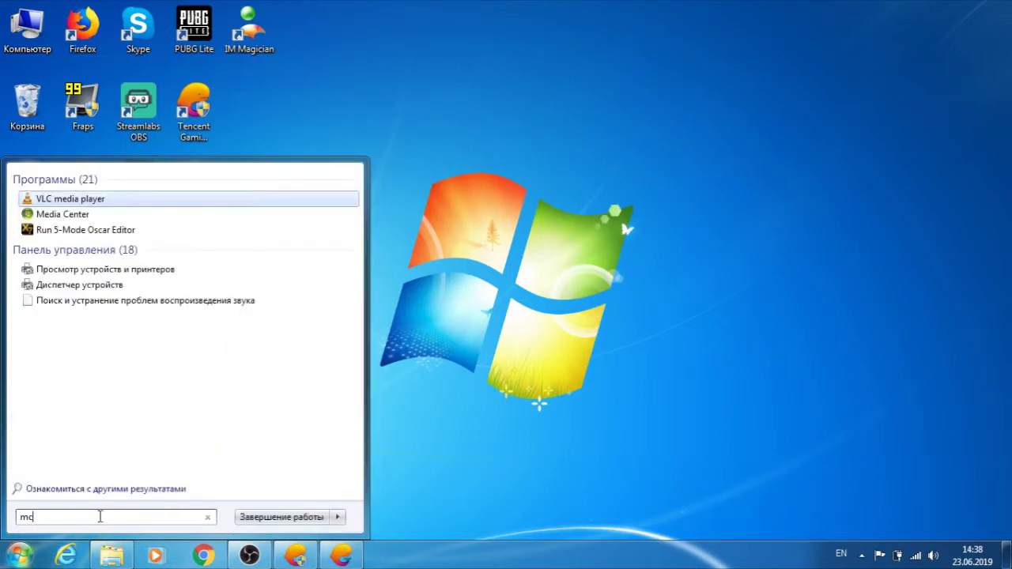
{"action": "type", "text": "o"}
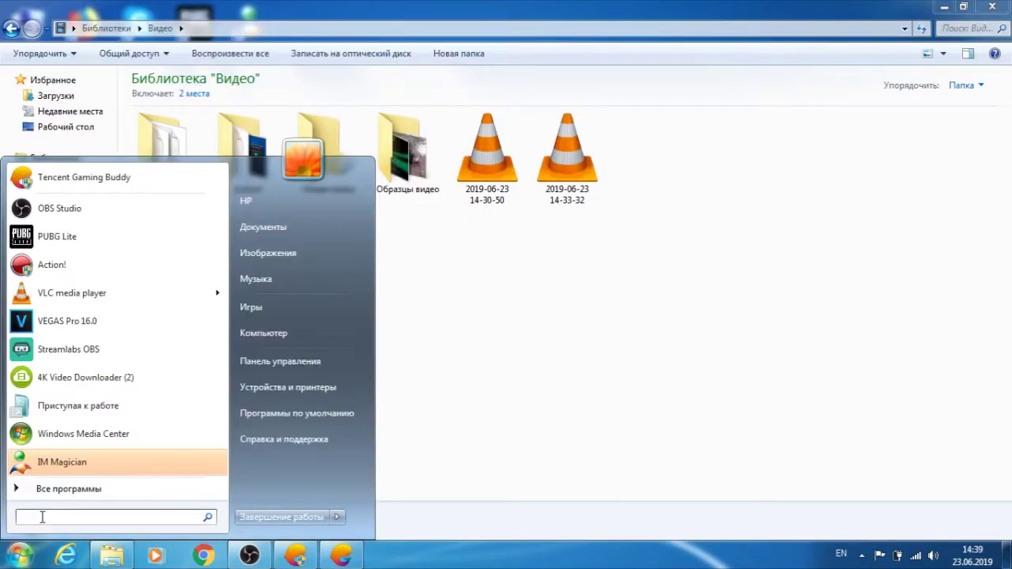
Launch System Configuration with msconfig, close the Видео library window and reposition the configuration dialog.
{"action": "type", "text": "m"}
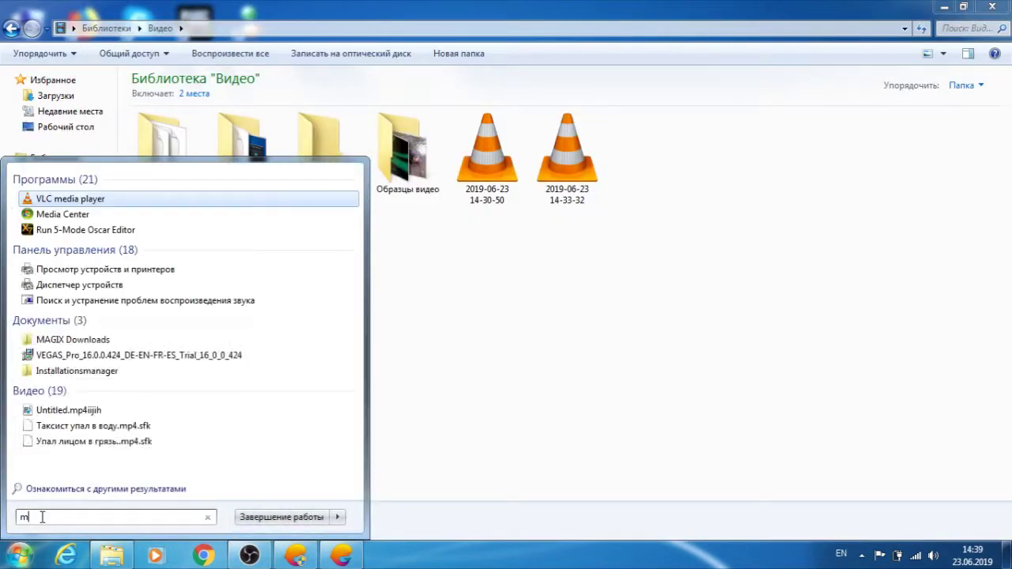
{"action": "type", "text": "sco"}
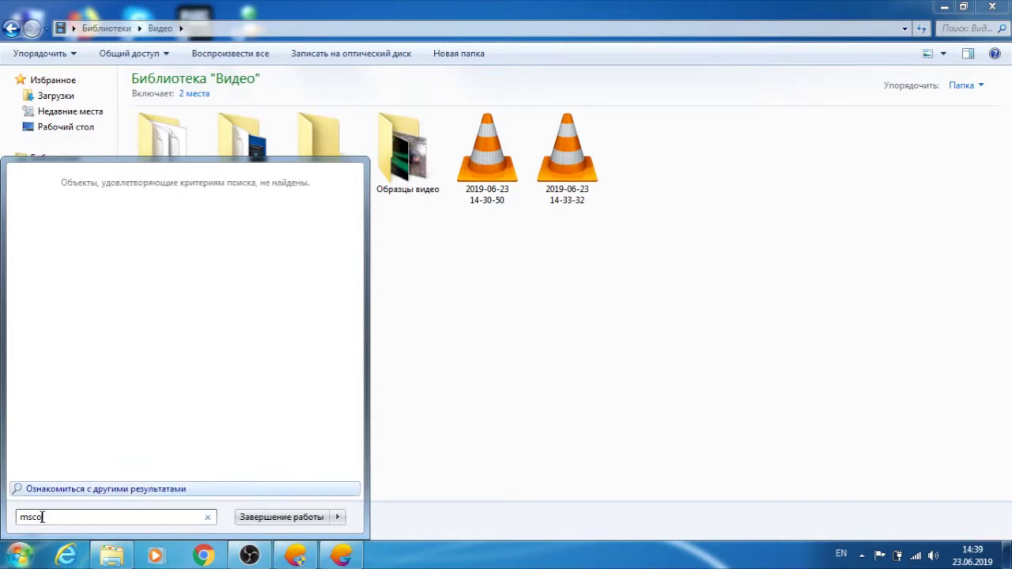
{"action": "type", "text": "nfig"}
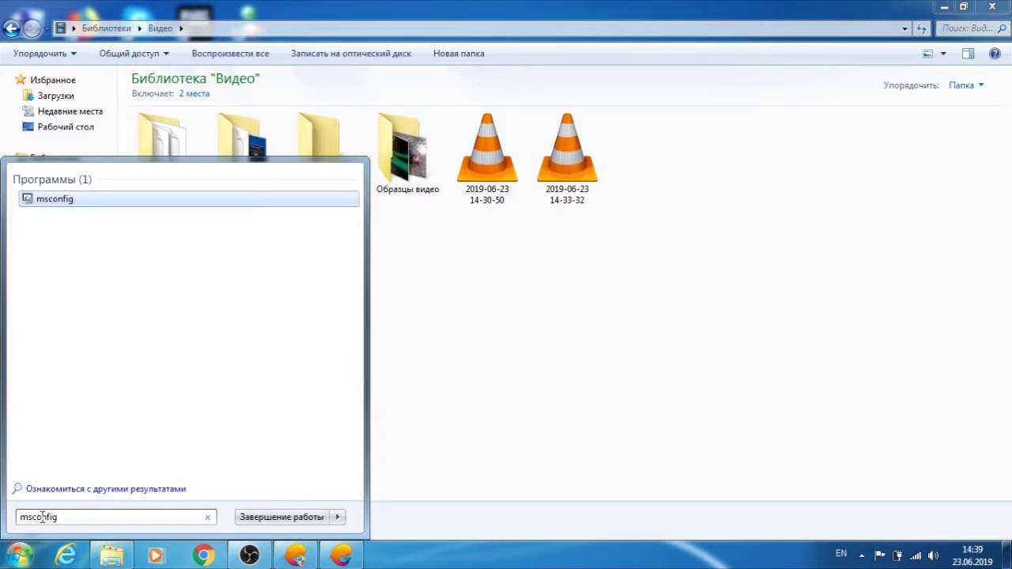
{"action": "key", "text": "Return"}
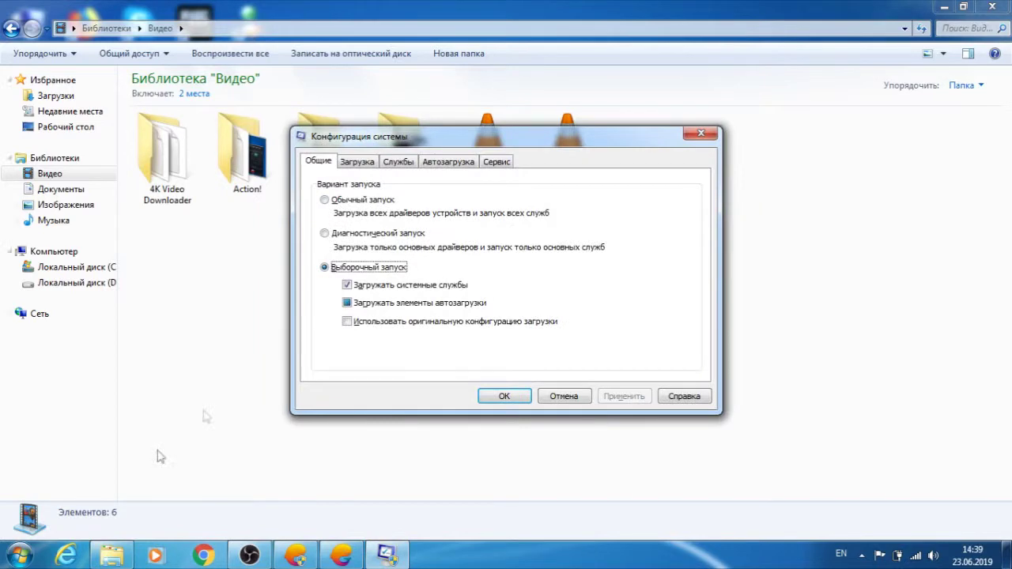
{"action": "left_click", "coordinate": [992, 6]}
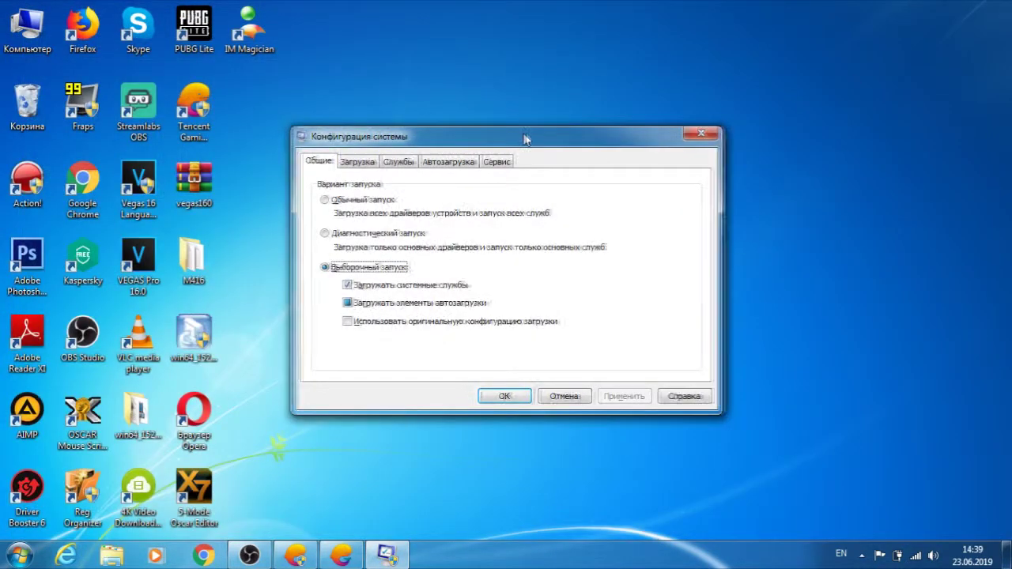
{"action": "left_click_drag", "start_coordinate": [524, 139], "coordinate": [567, 89]}
Try setting the number of processors to 1 in the advanced boot options, review the available counts, and cancel the dialog.
{"action": "left_click", "coordinate": [399, 115]}
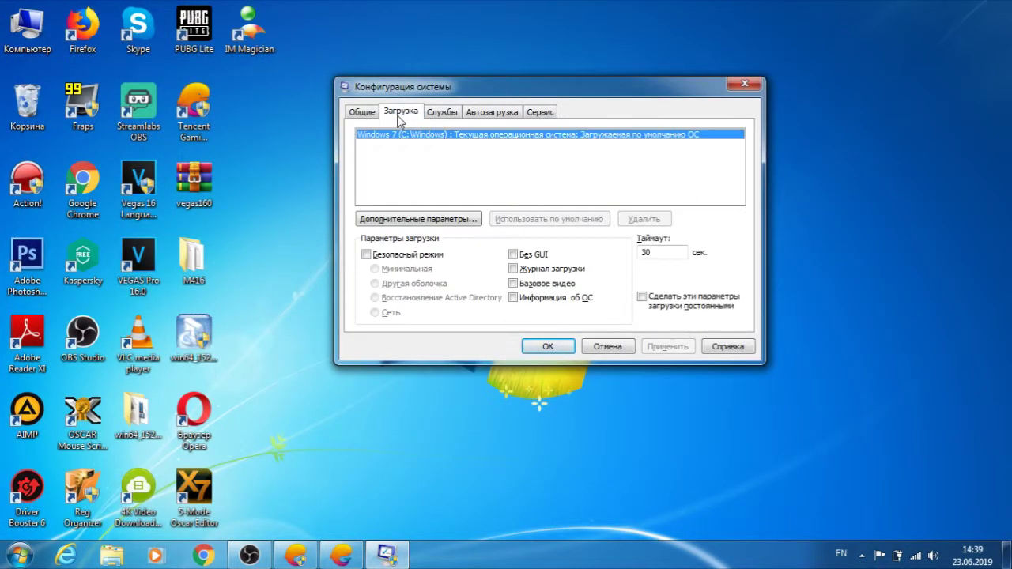
{"action": "left_click", "coordinate": [439, 227]}
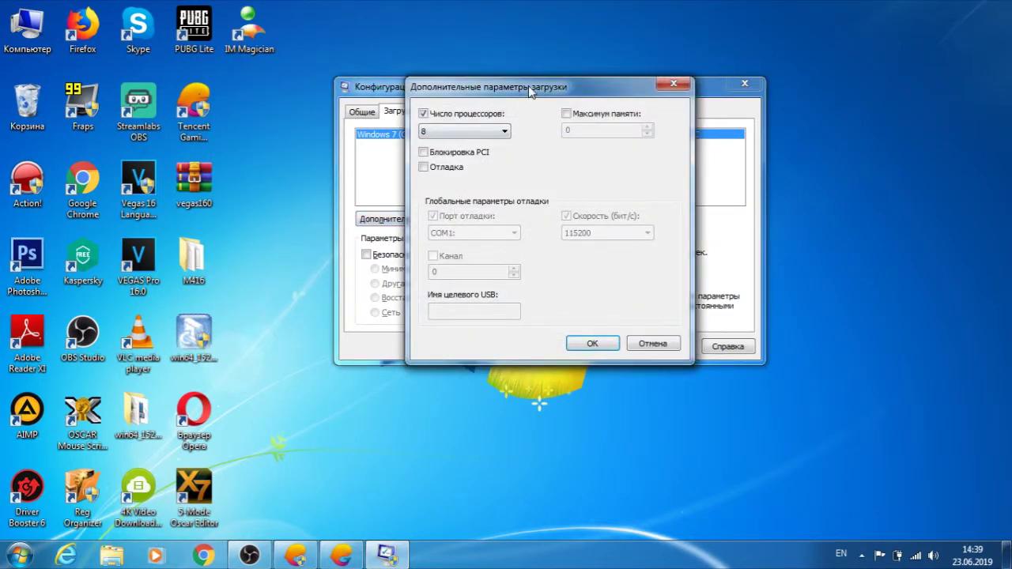
{"action": "left_click_drag", "start_coordinate": [531, 88], "coordinate": [517, 74]}
{"action": "left_click", "coordinate": [487, 115]}
{"action": "left_click", "coordinate": [481, 127]}
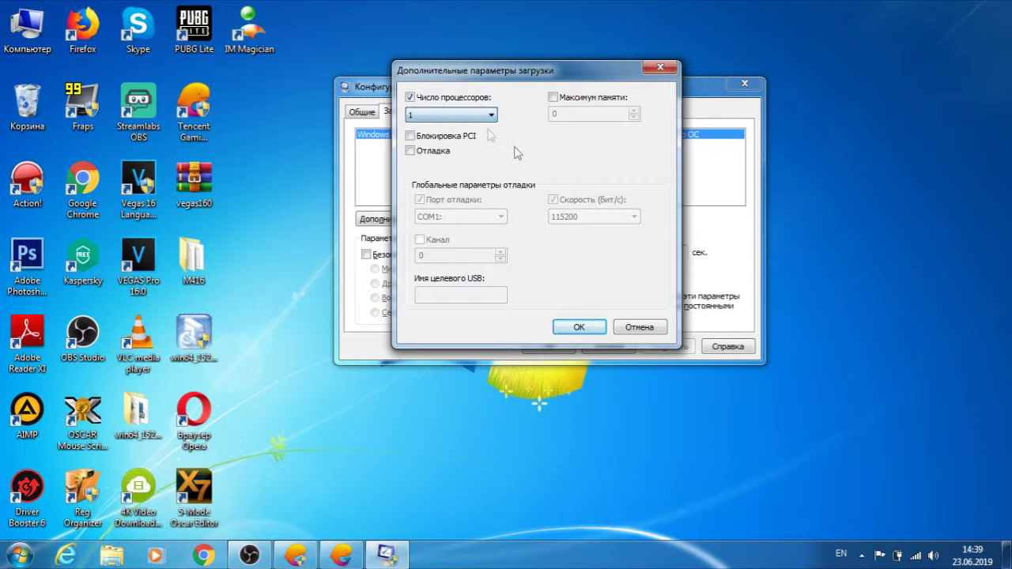
{"action": "left_click", "coordinate": [485, 119]}
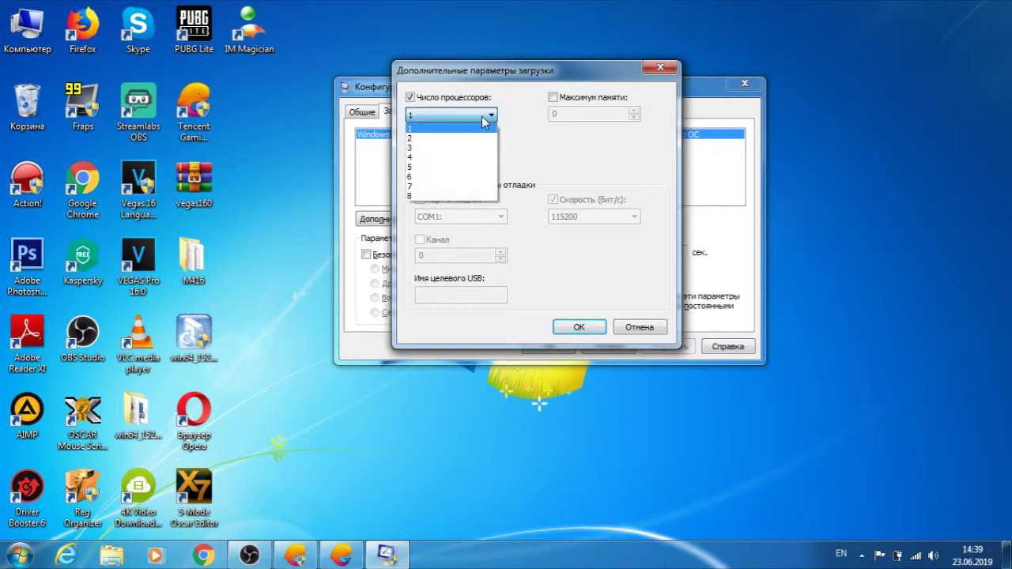
{"action": "left_click", "coordinate": [481, 116]}
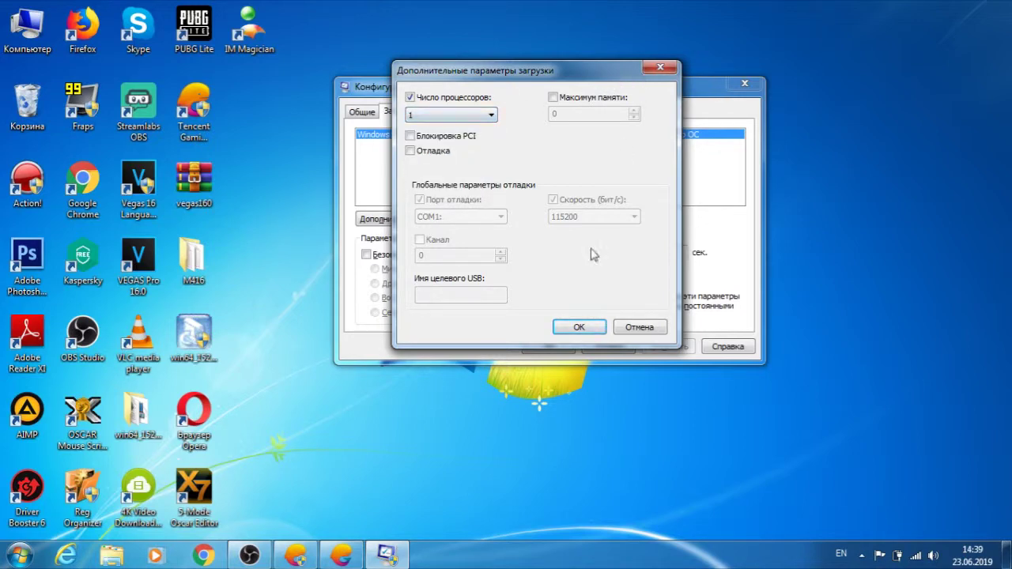
{"action": "left_click", "coordinate": [642, 328]}
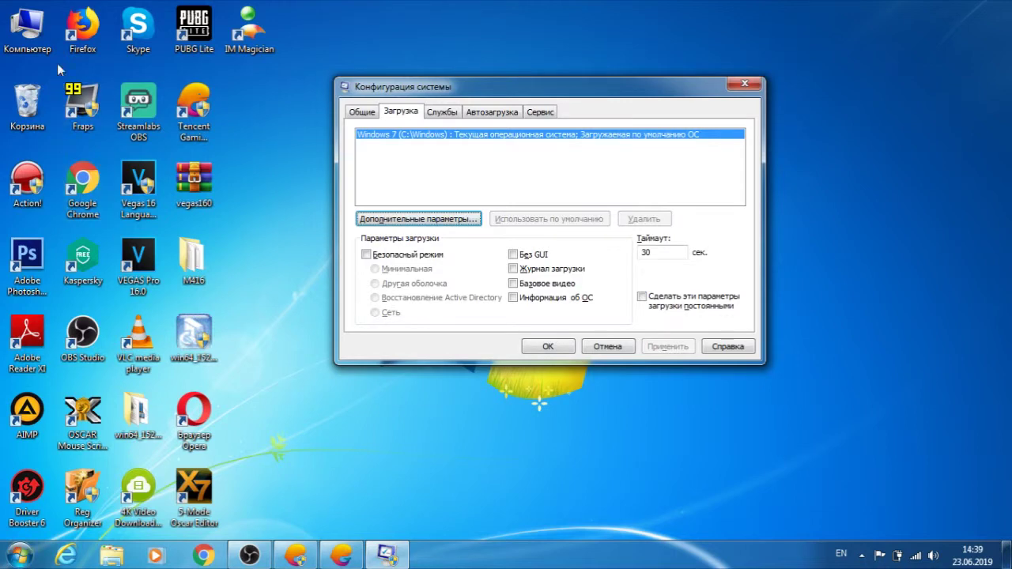
Open the computer's system properties from the desktop and launch Device Manager (Диспетчер устройств).
{"action": "left_click_drag", "start_coordinate": [715, 85], "coordinate": [838, 74]}
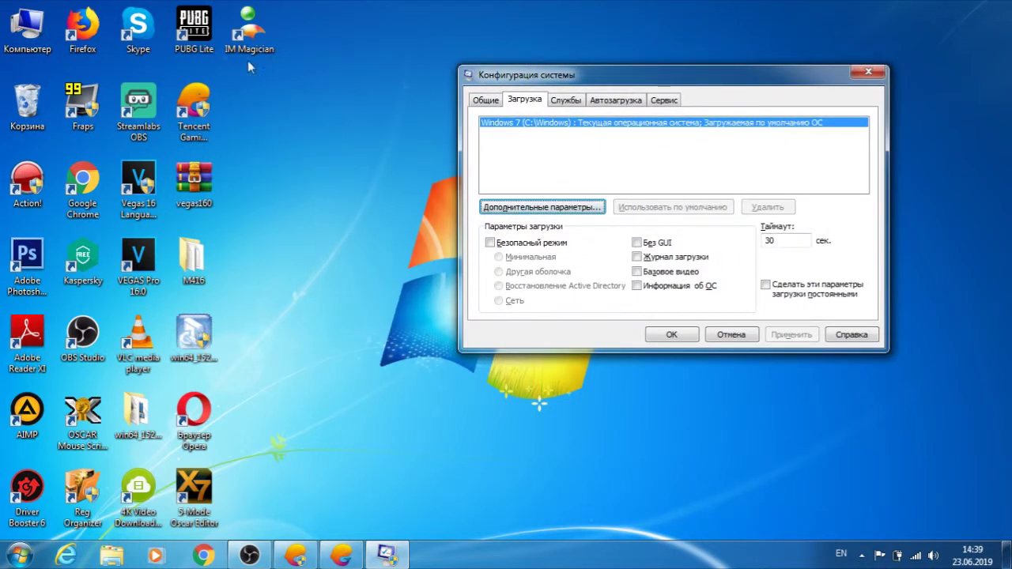
{"action": "right_click", "coordinate": [15, 36]}
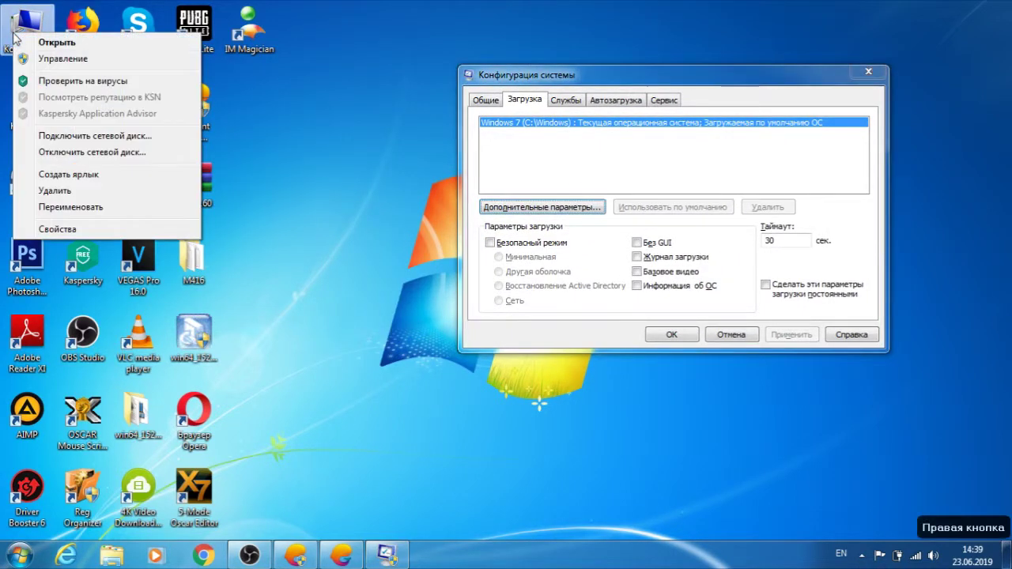
{"action": "left_click", "coordinate": [43, 227]}
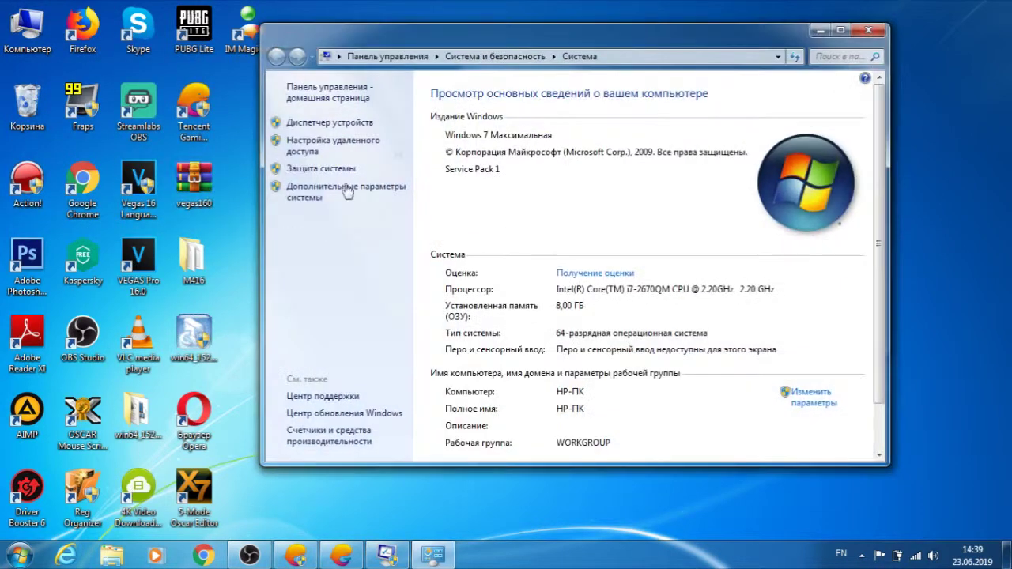
{"action": "left_click", "coordinate": [264, 120]}
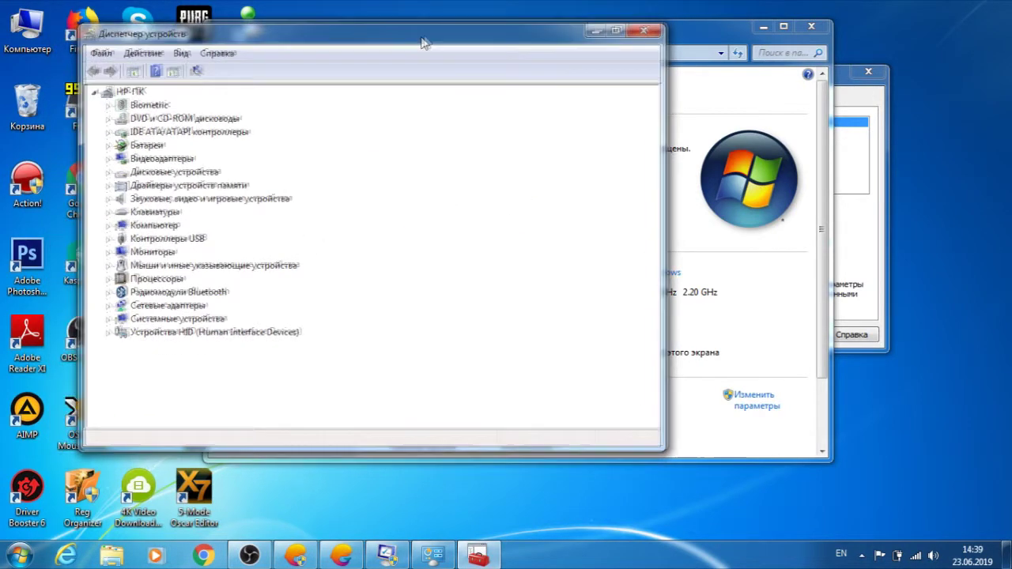
Examine the devices listed under Процессоры in Device Manager, and close it along with the system properties window.
{"action": "left_click", "coordinate": [111, 278]}
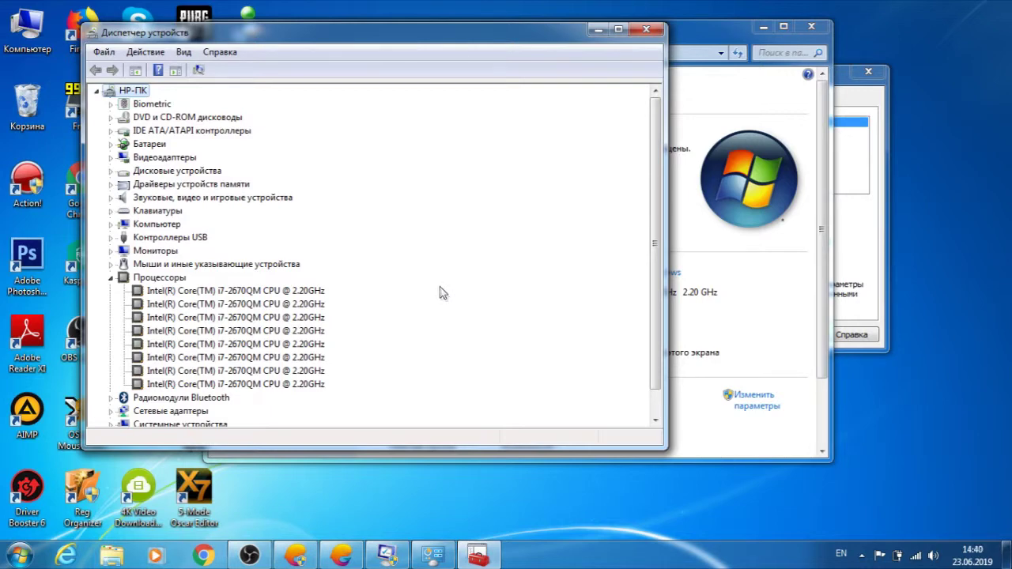
{"action": "left_click", "coordinate": [646, 29]}
{"action": "left_click", "coordinate": [811, 27]}
{"action": "left_click_drag", "start_coordinate": [678, 77], "coordinate": [608, 83]}
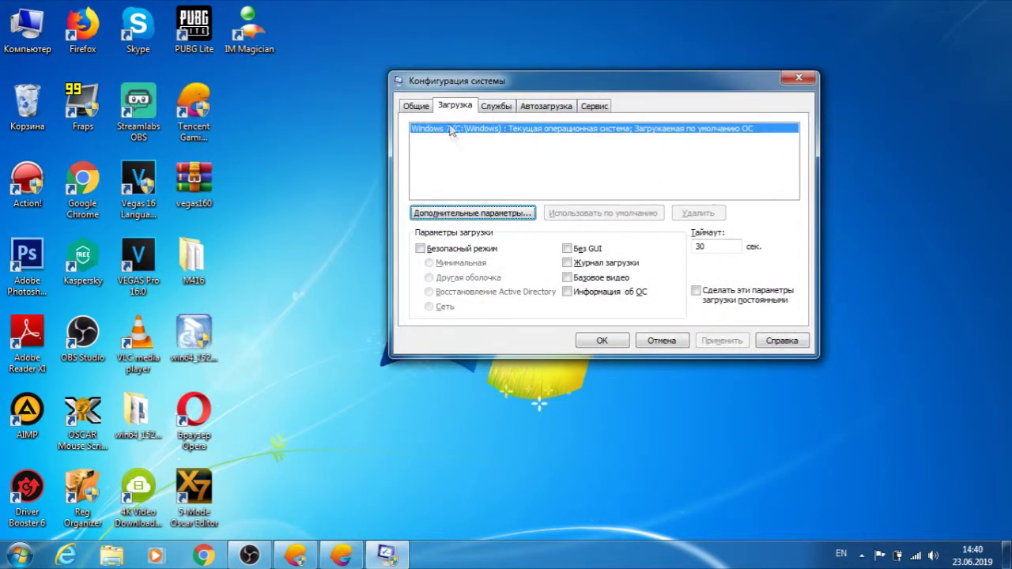
Try setting the number of processors to 8 in the advanced boot options, cancel, and close System Configuration.
{"action": "left_click", "coordinate": [474, 214]}
{"action": "left_click", "coordinate": [518, 125]}
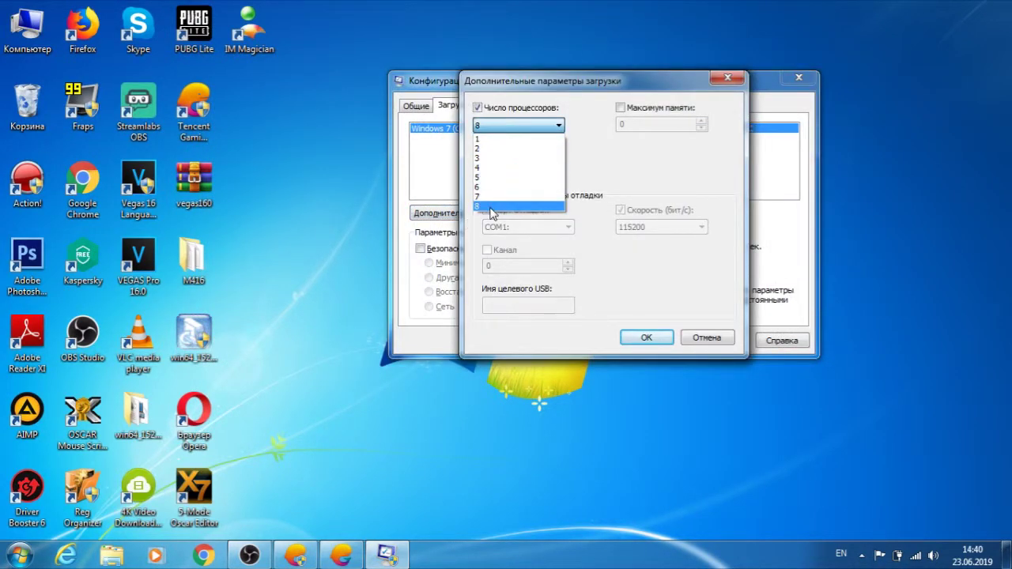
{"action": "left_click", "coordinate": [493, 208]}
{"action": "left_click", "coordinate": [510, 127]}
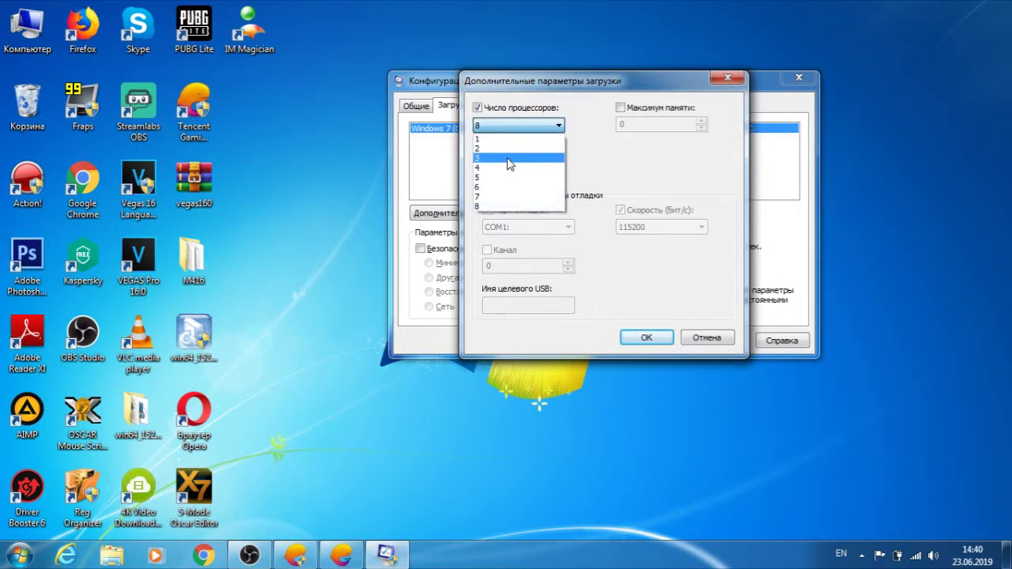
{"action": "left_click", "coordinate": [597, 129]}
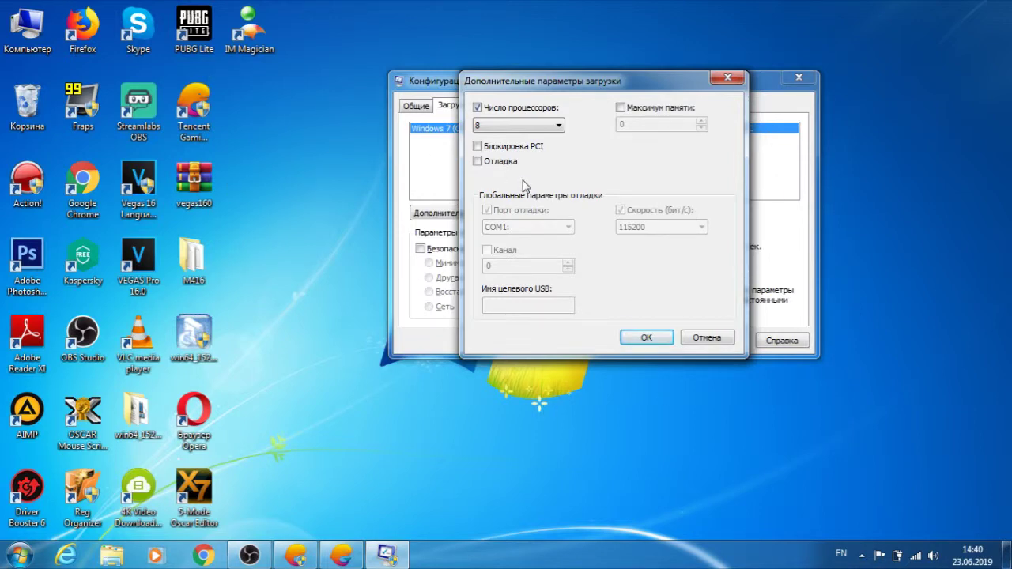
{"action": "left_click", "coordinate": [723, 336]}
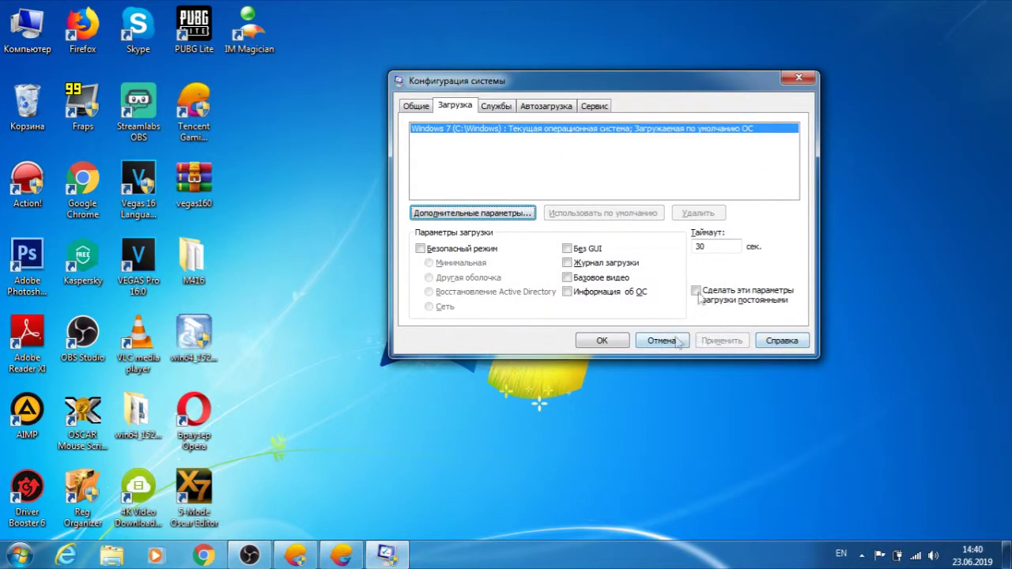
{"action": "left_click", "coordinate": [798, 78]}
Launch Выполнить from the standard accessories and open the temporary files folder with %temp%.
{"action": "left_click", "coordinate": [19, 554]}
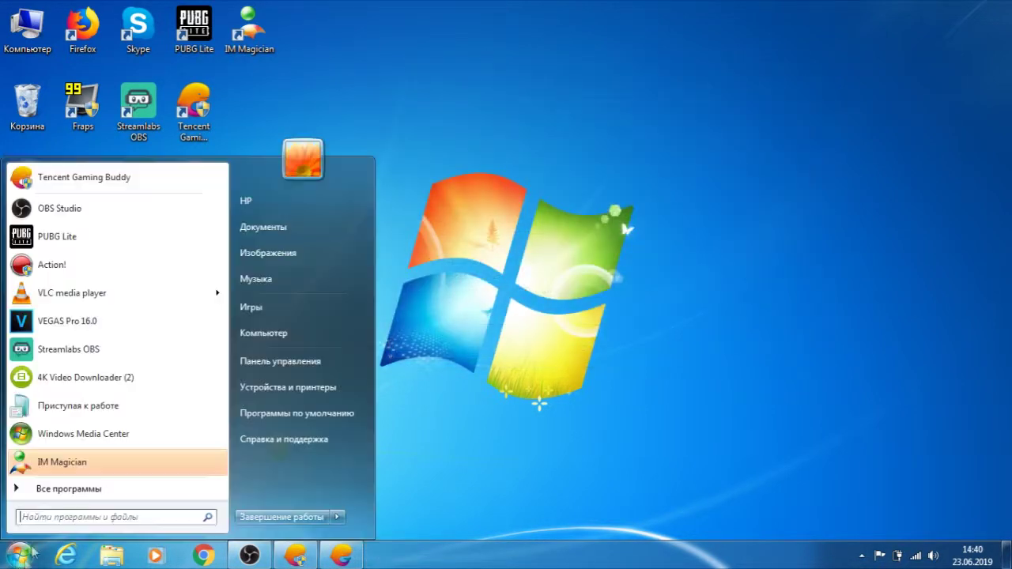
{"action": "left_click", "coordinate": [69, 490]}
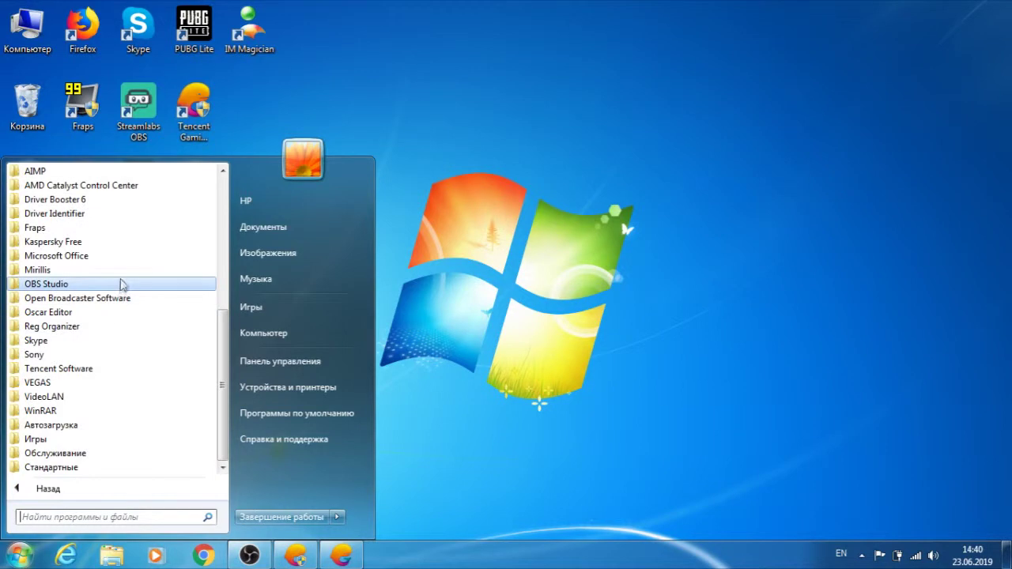
{"action": "left_click", "coordinate": [64, 468]}
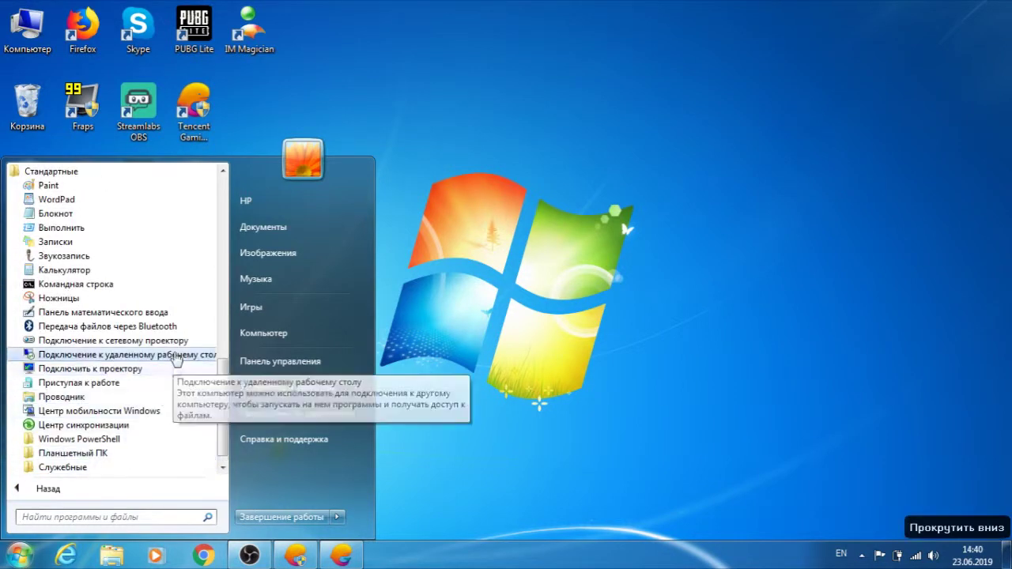
{"action": "left_click", "coordinate": [67, 233]}
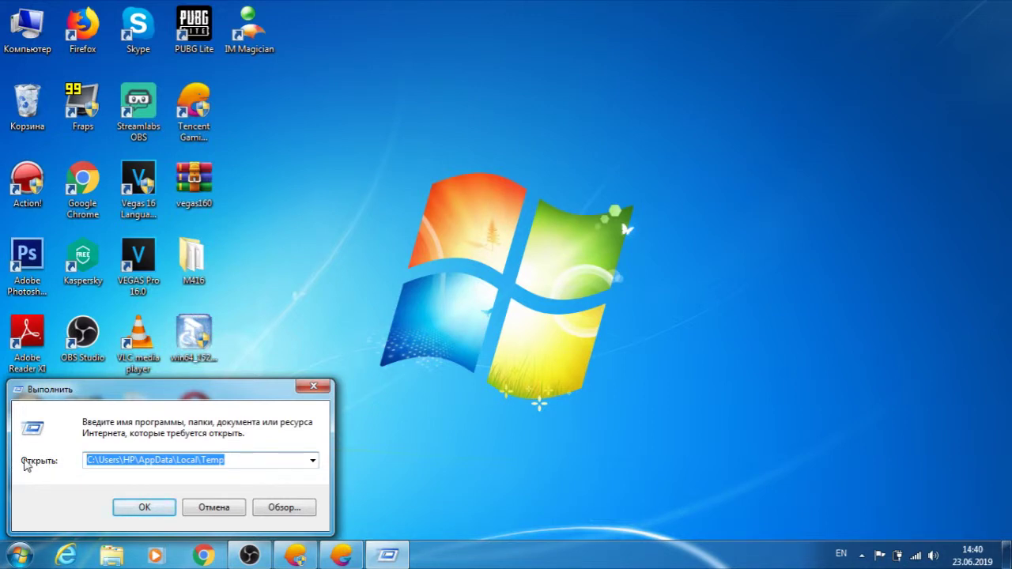
{"action": "type", "text": "%temp%"}
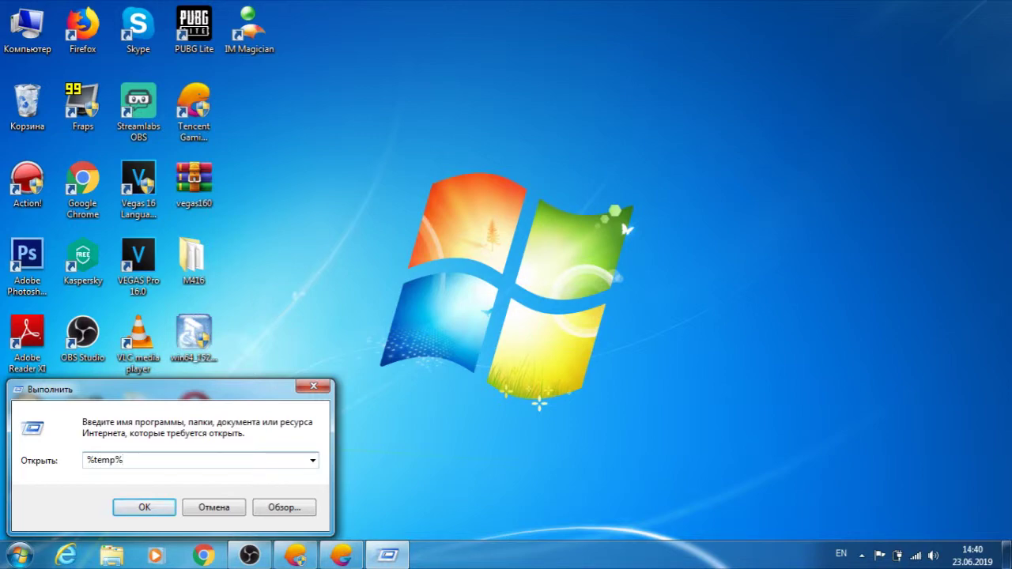
{"action": "key", "text": "Return"}
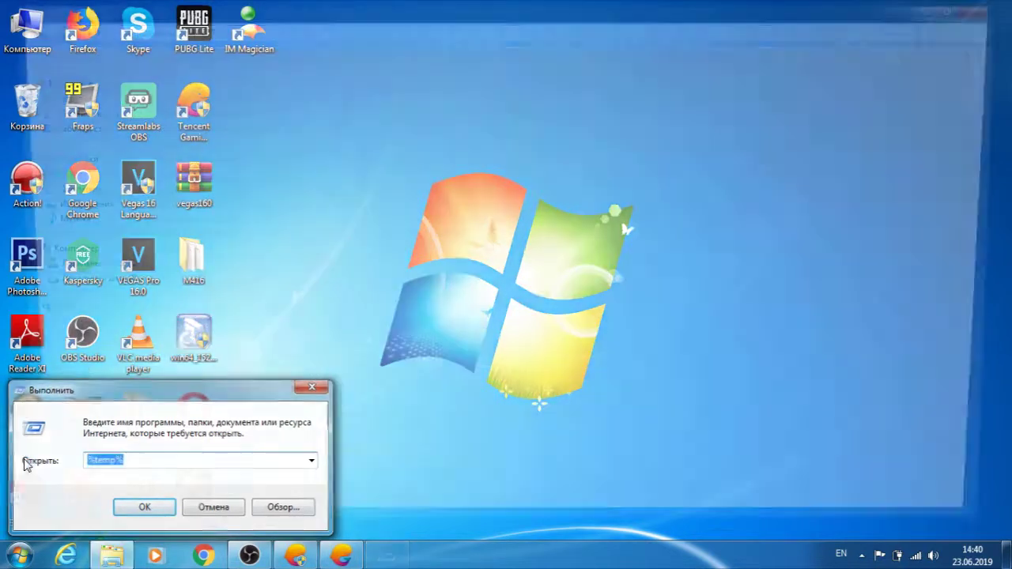
Delete all items in the Temp folder, skipping FXSAPIDebugLogFile, and close the folder window.
{"action": "scroll", "coordinate": [683, 218], "scroll_direction": "down", "scroll_amount": 5}
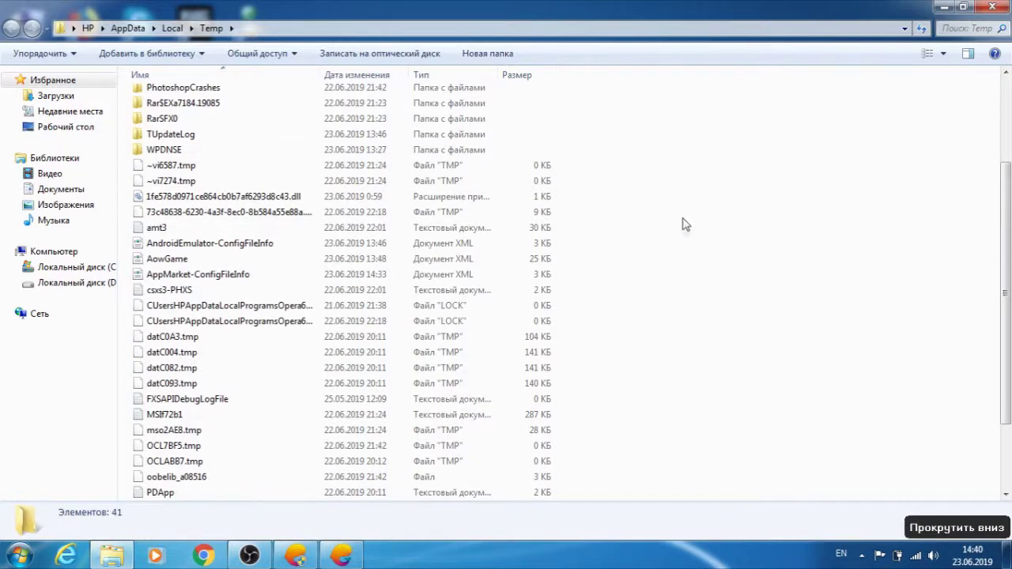
{"action": "scroll", "coordinate": [589, 319], "scroll_direction": "up", "scroll_amount": 5}
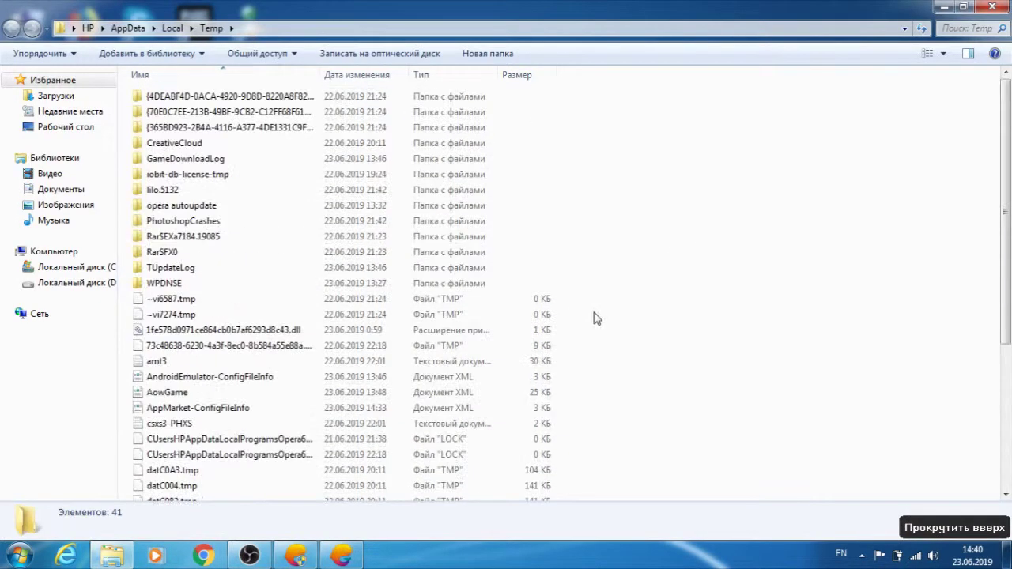
{"action": "right_click", "coordinate": [713, 183]}
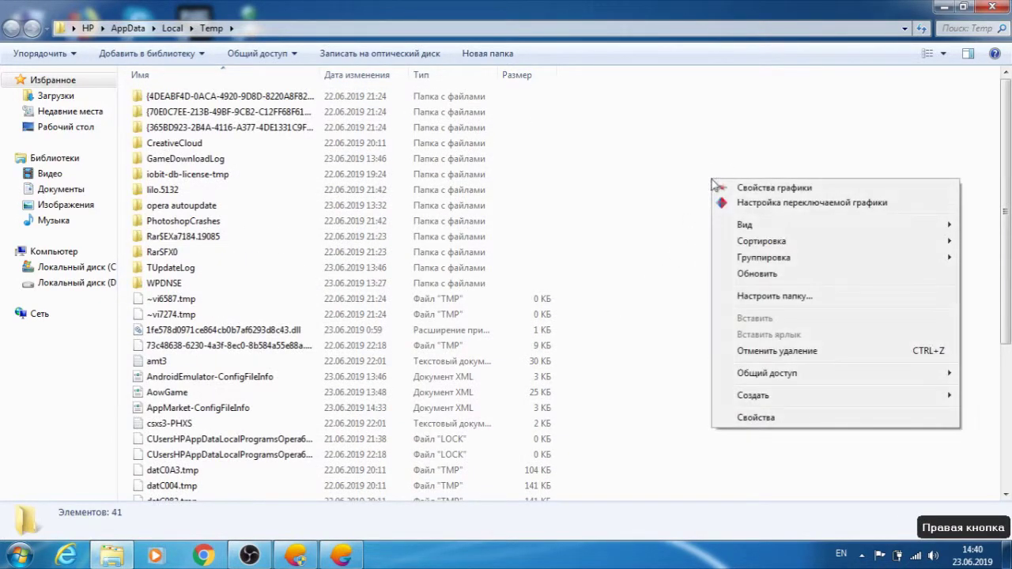
{"action": "left_click", "coordinate": [641, 160]}
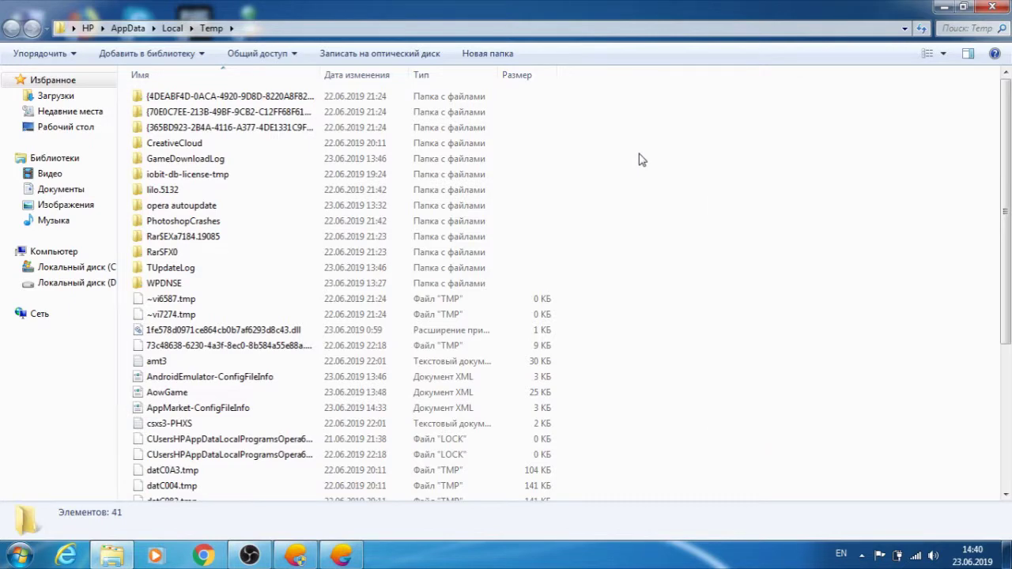
{"action": "key", "text": "ctrl+a"}
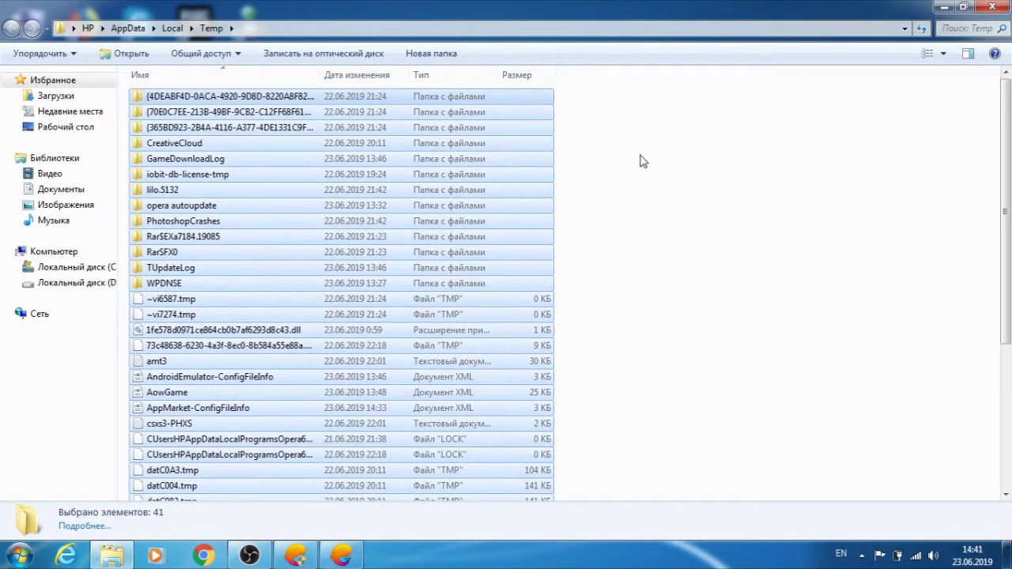
{"action": "key", "text": "Delete"}
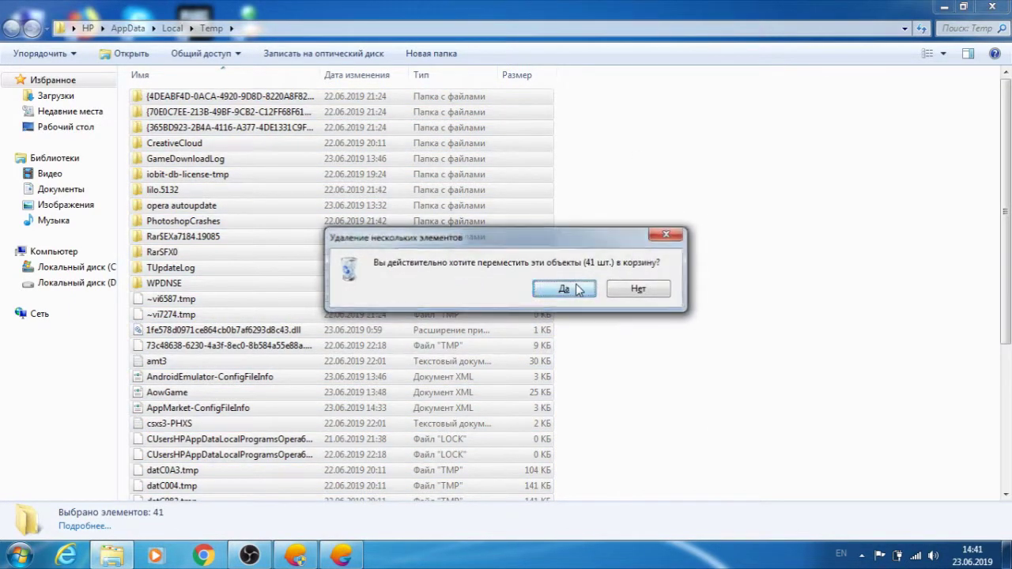
{"action": "left_click", "coordinate": [575, 289]}
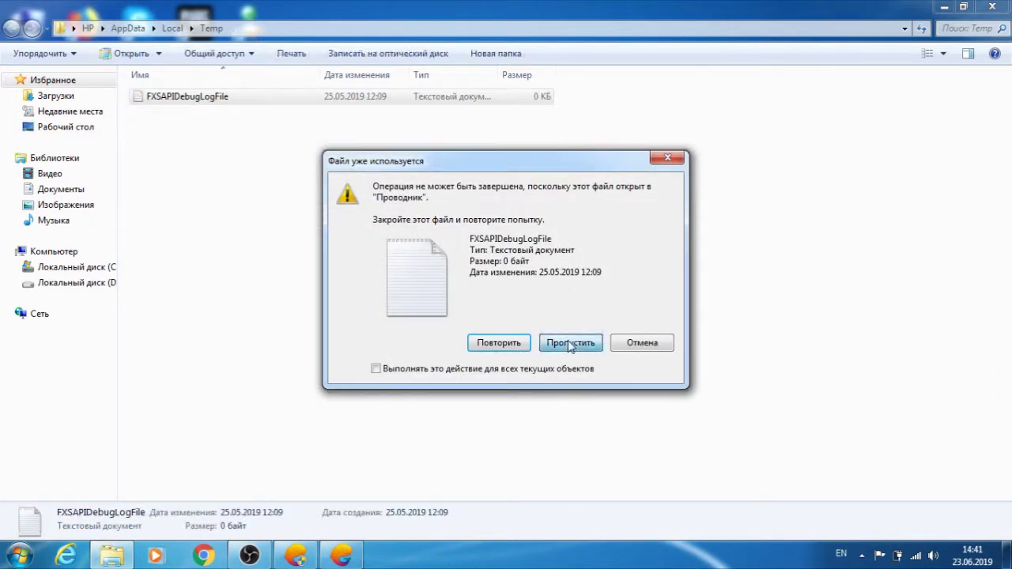
{"action": "left_click", "coordinate": [569, 341]}
{"action": "left_click", "coordinate": [992, 7]}
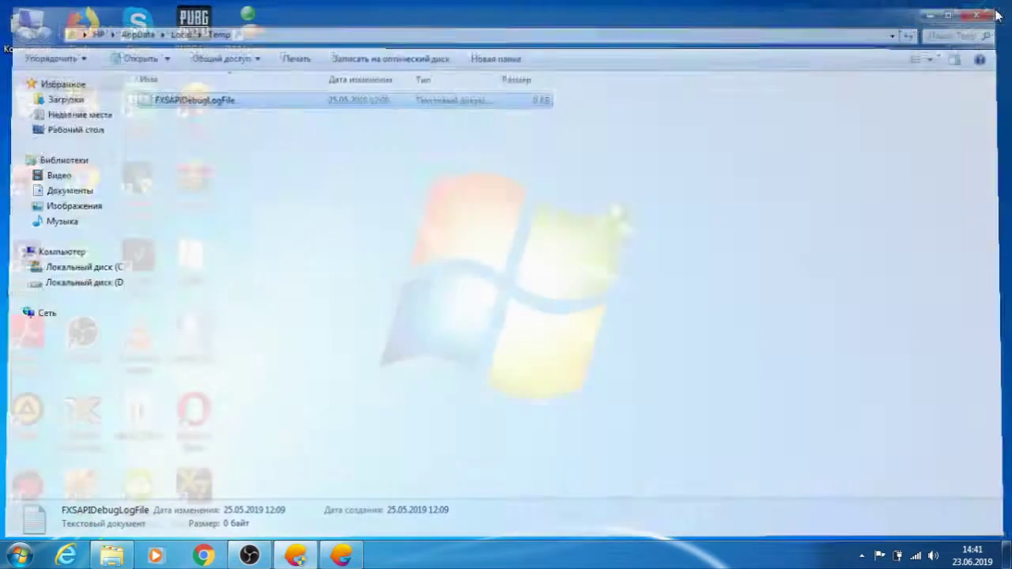
Refresh the desktop several times.
{"action": "right_click", "coordinate": [465, 153]}
{"action": "left_click", "coordinate": [500, 230]}
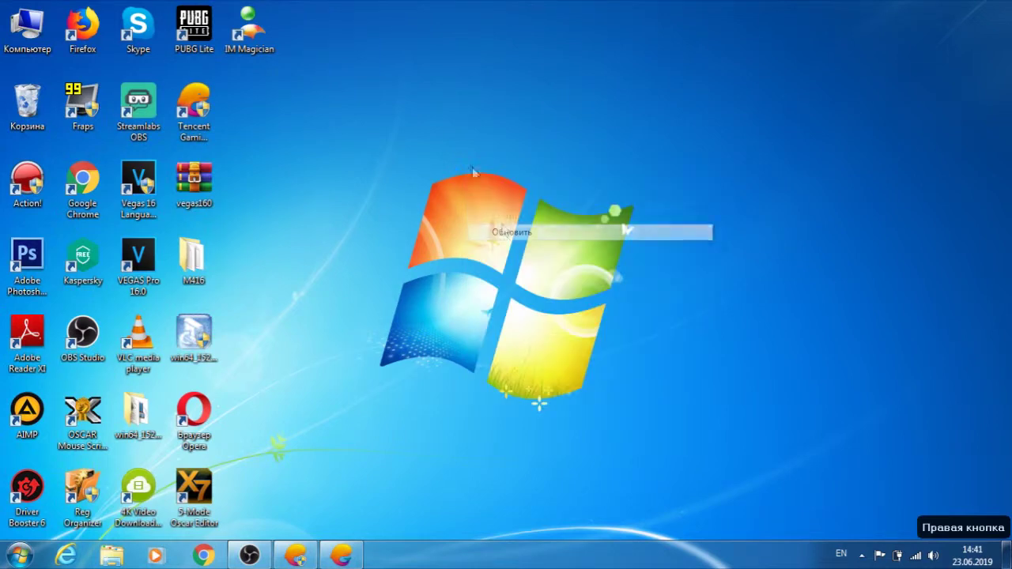
{"action": "right_click", "coordinate": [425, 149]}
{"action": "left_click", "coordinate": [464, 219]}
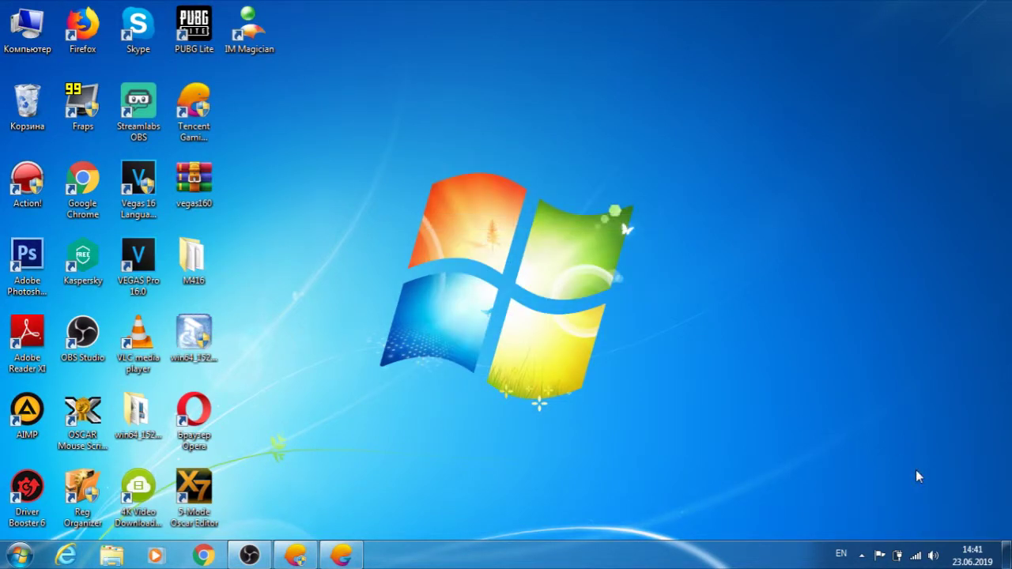
{"action": "right_click", "coordinate": [343, 145]}
{"action": "left_click", "coordinate": [375, 219]}
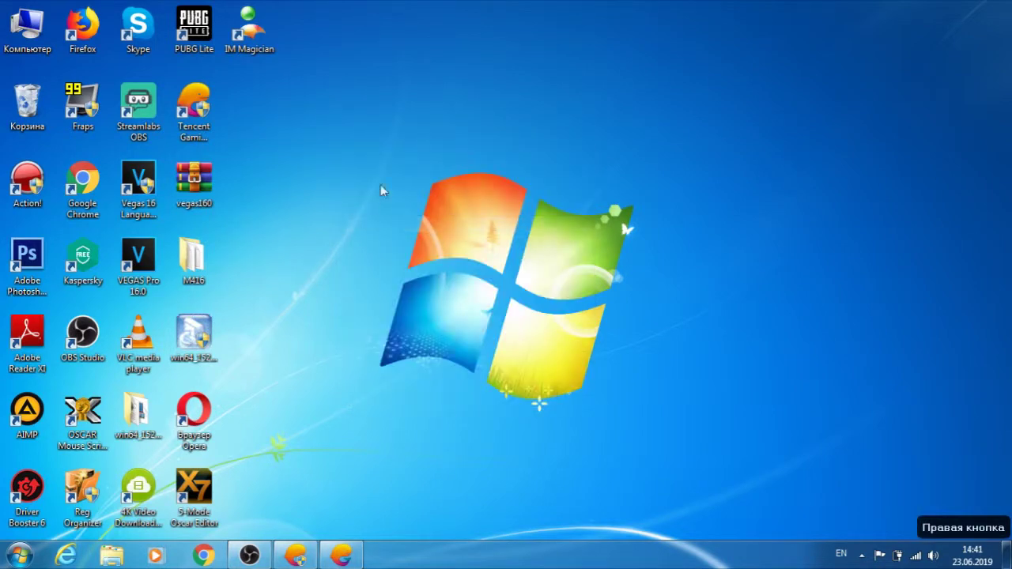
{"action": "right_click", "coordinate": [350, 137]}
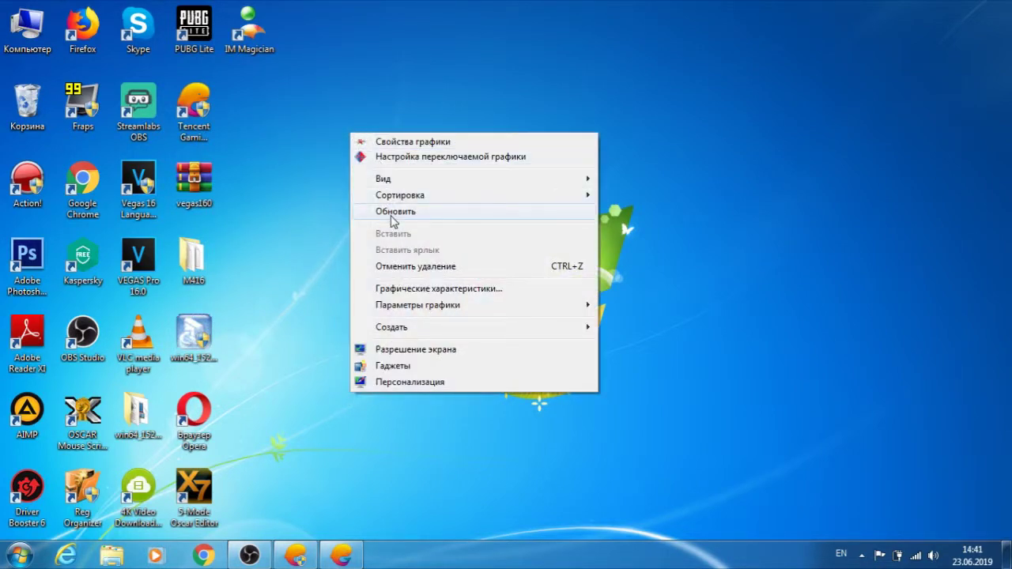